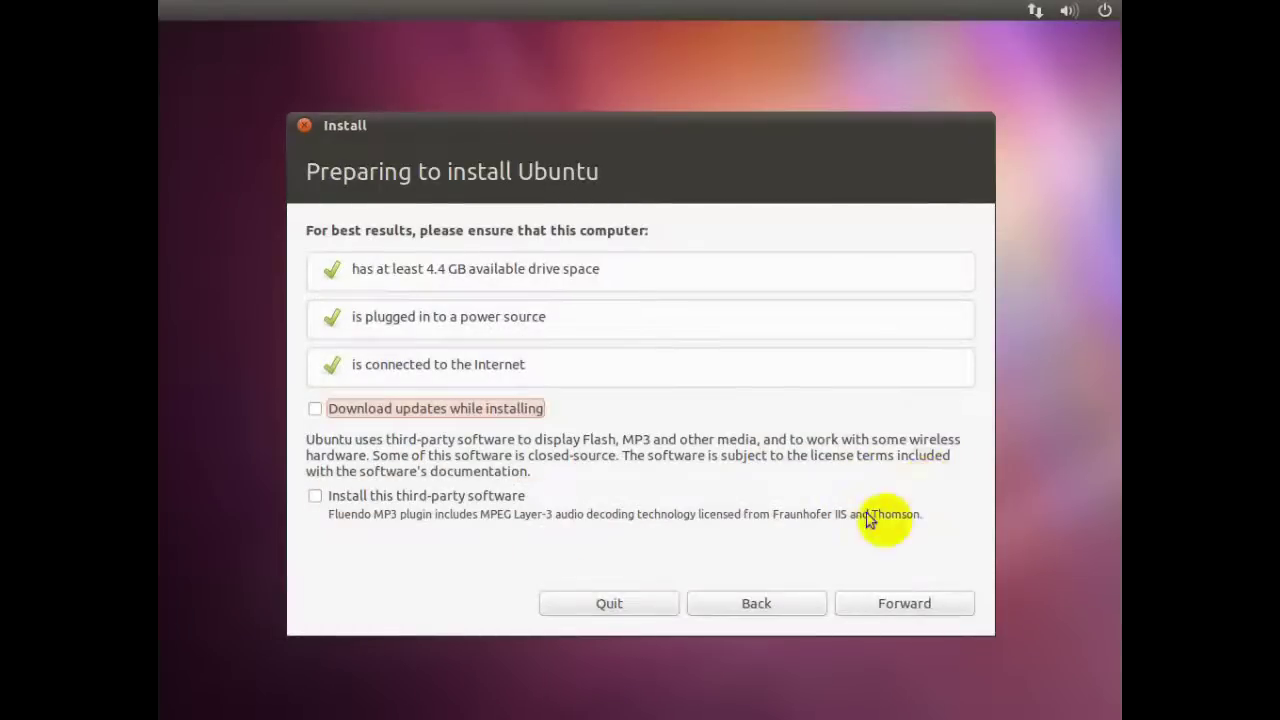
Continue past the preparation page and choose "Something else" to partition the drive manually.
left_click(922, 604)
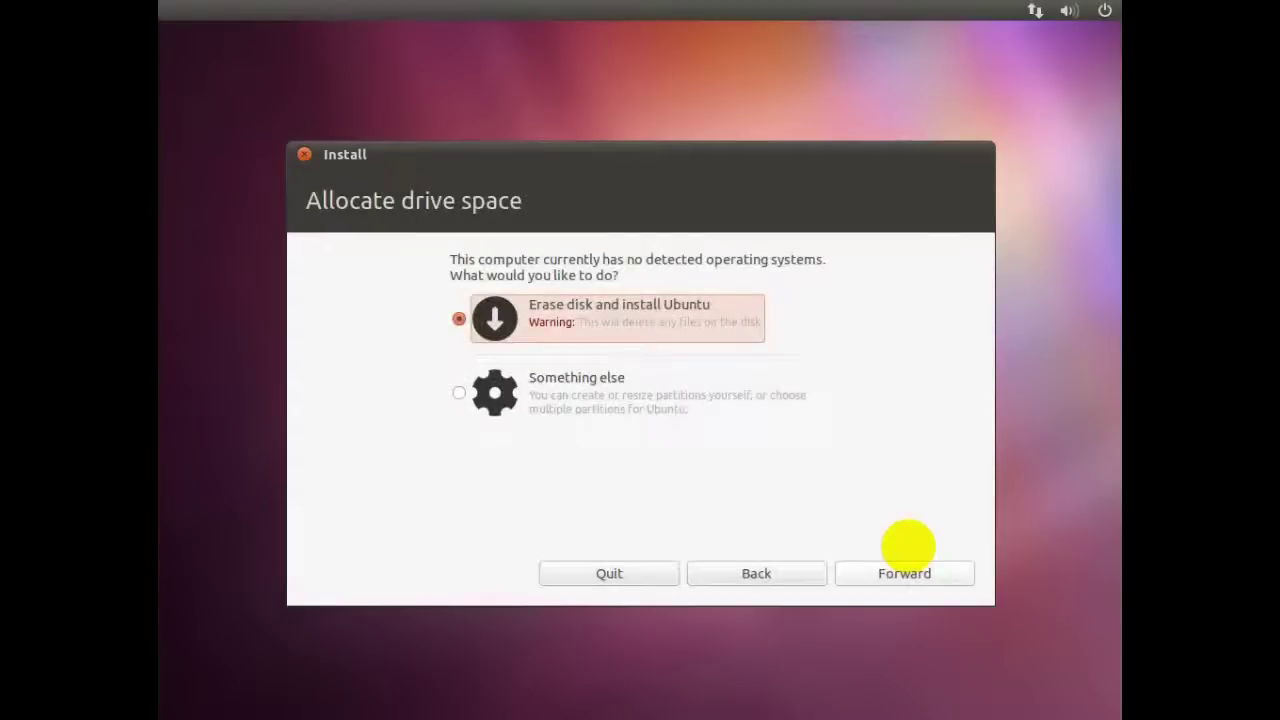
left_click(462, 395)
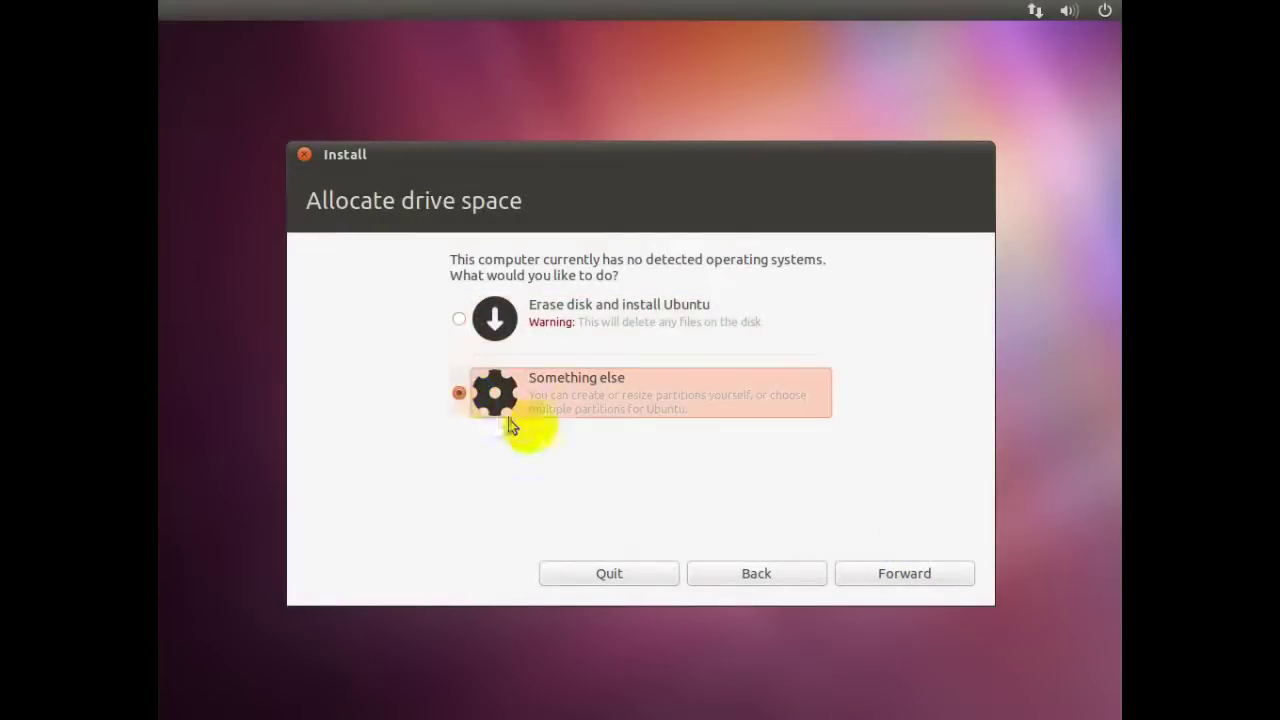
left_click(903, 575)
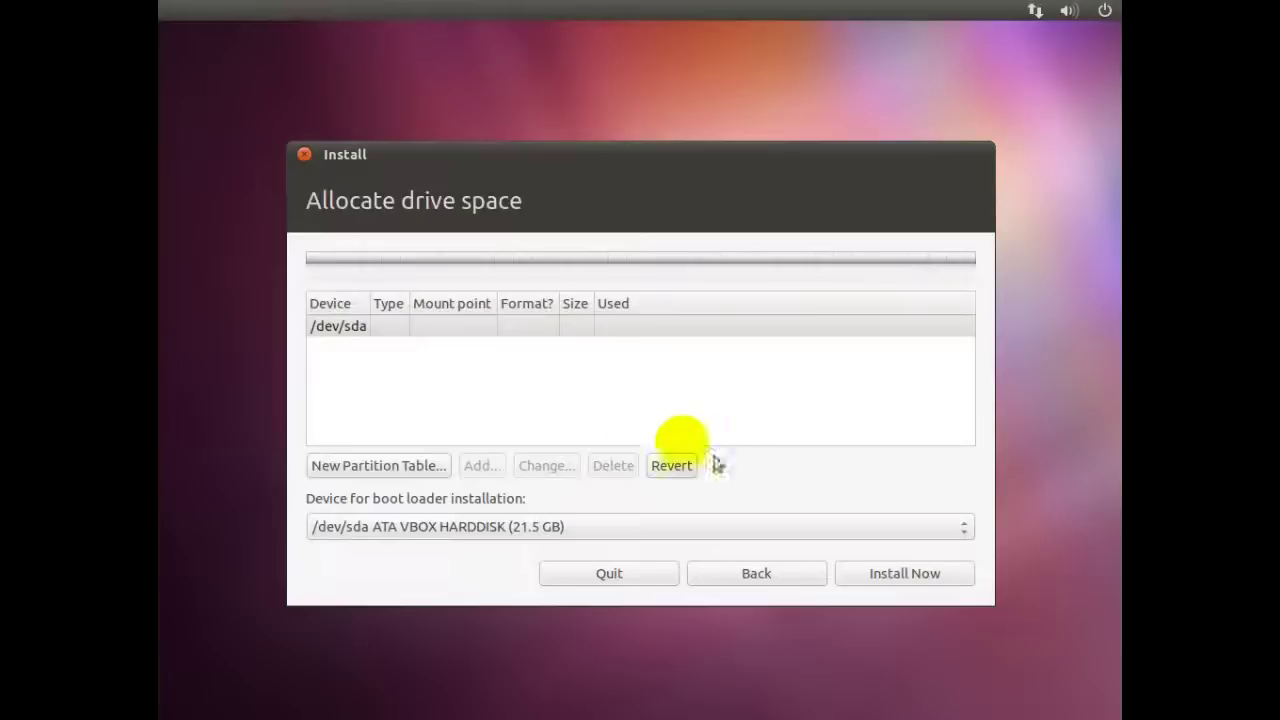
Create a new empty partition table on /dev/sda.
left_click(485, 327)
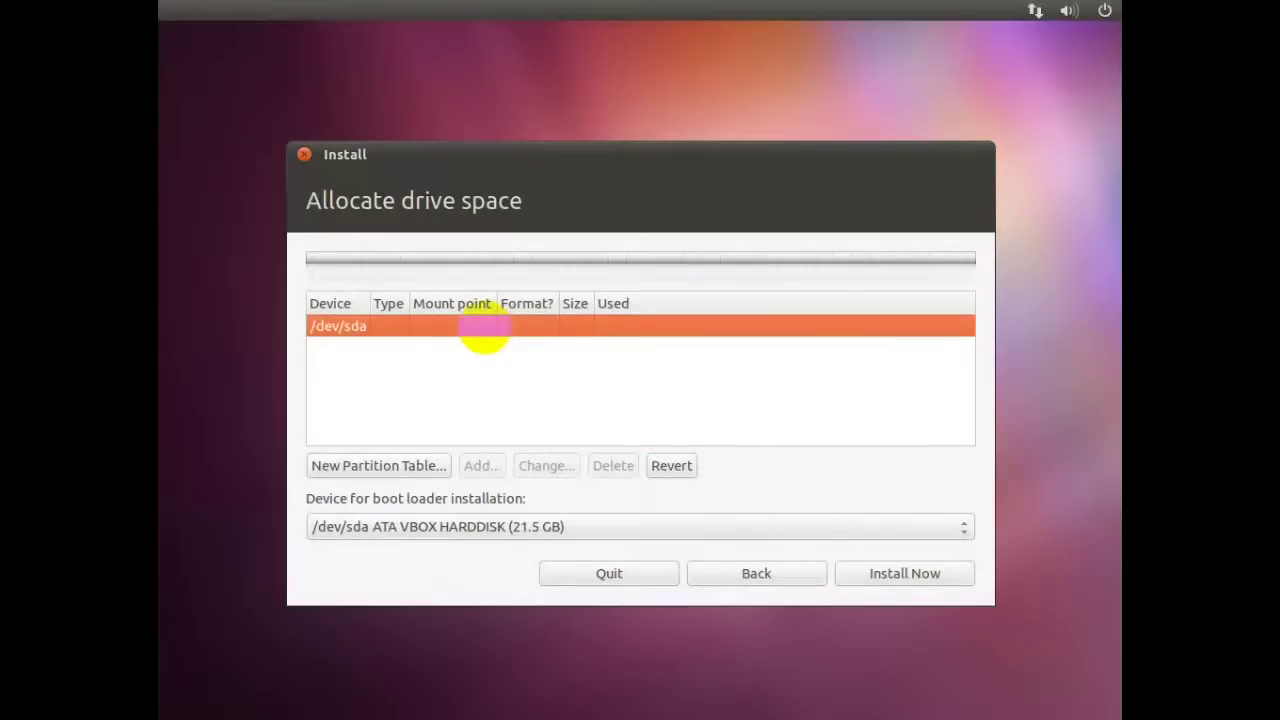
double_click(486, 330)
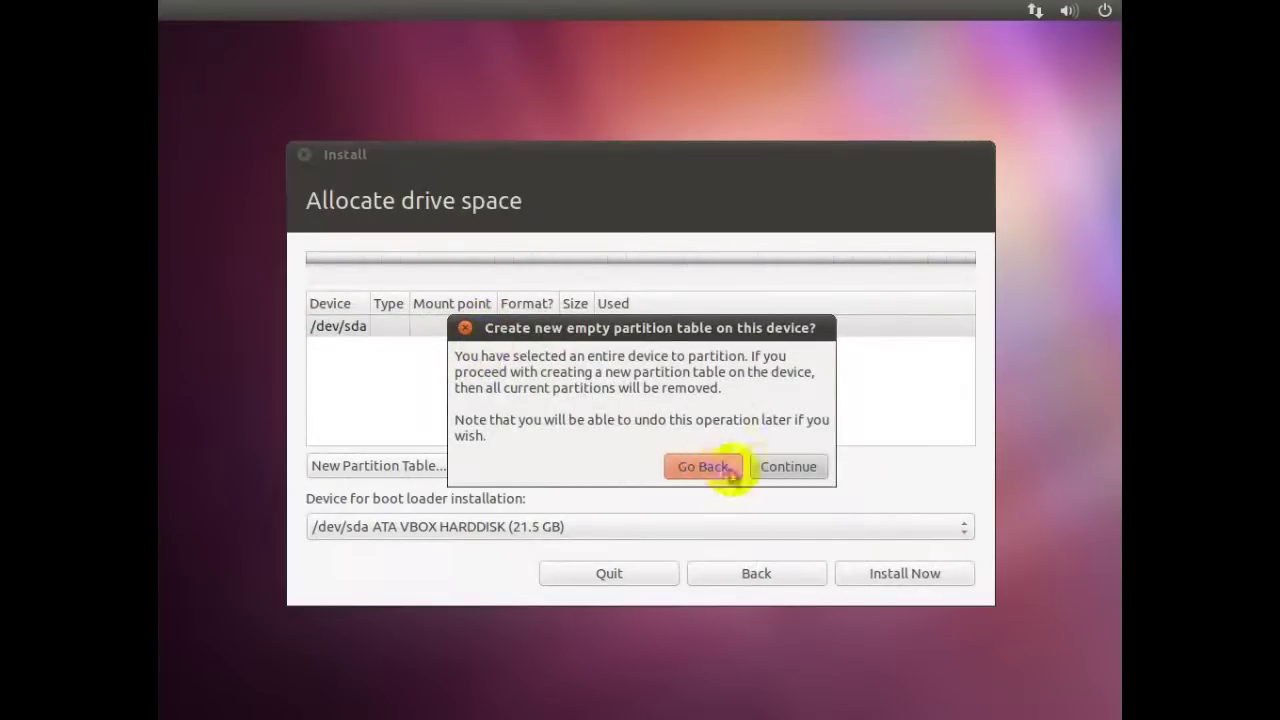
left_click(768, 470)
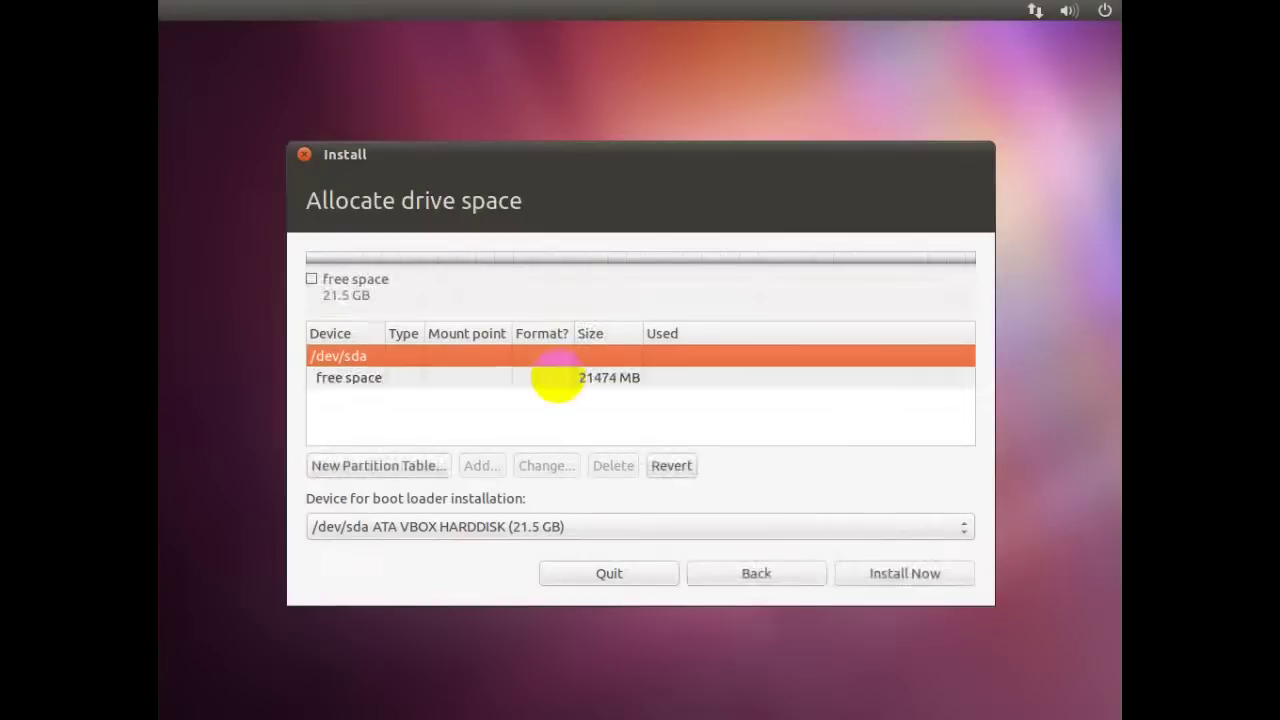
Create a primary Ext4 partition of 10240 MB at the beginning of the free space, mounted at /.
left_click(521, 377)
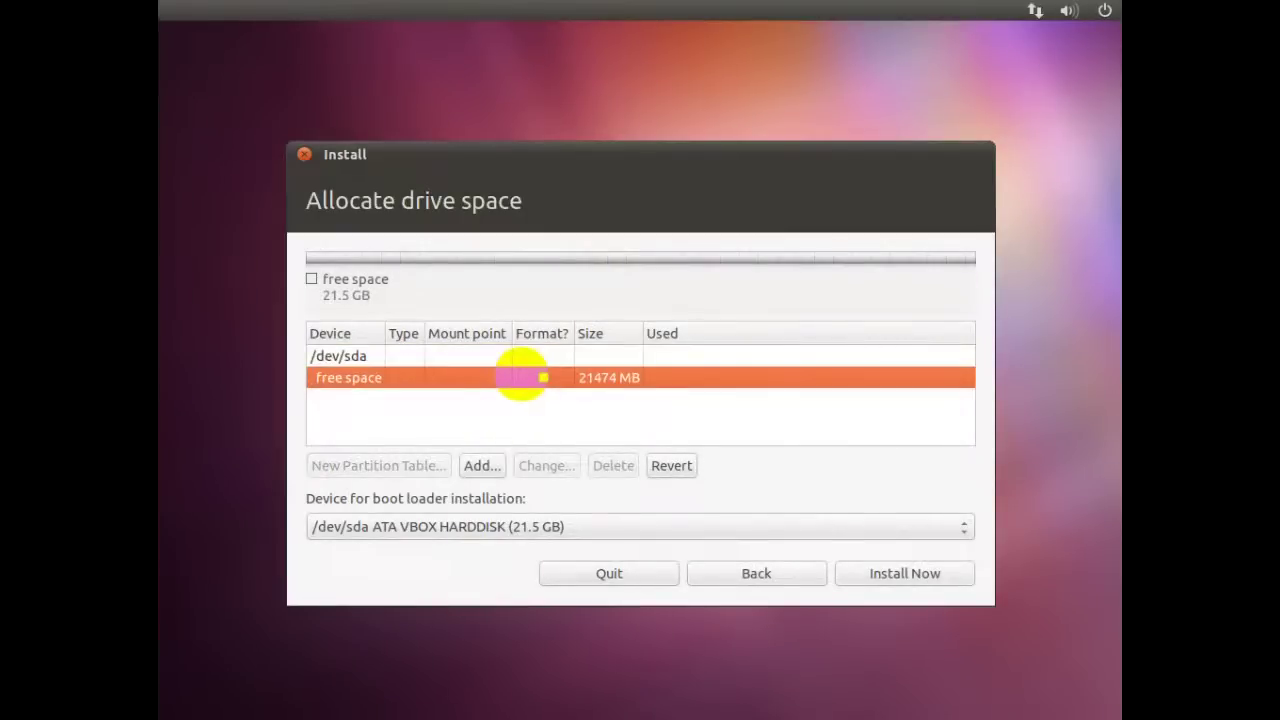
left_click(484, 466)
left_click(740, 316)
key("BackSpace")
key("BackSpace")
key("BackSpace")
key("BackSpace")
key("BackSpace")
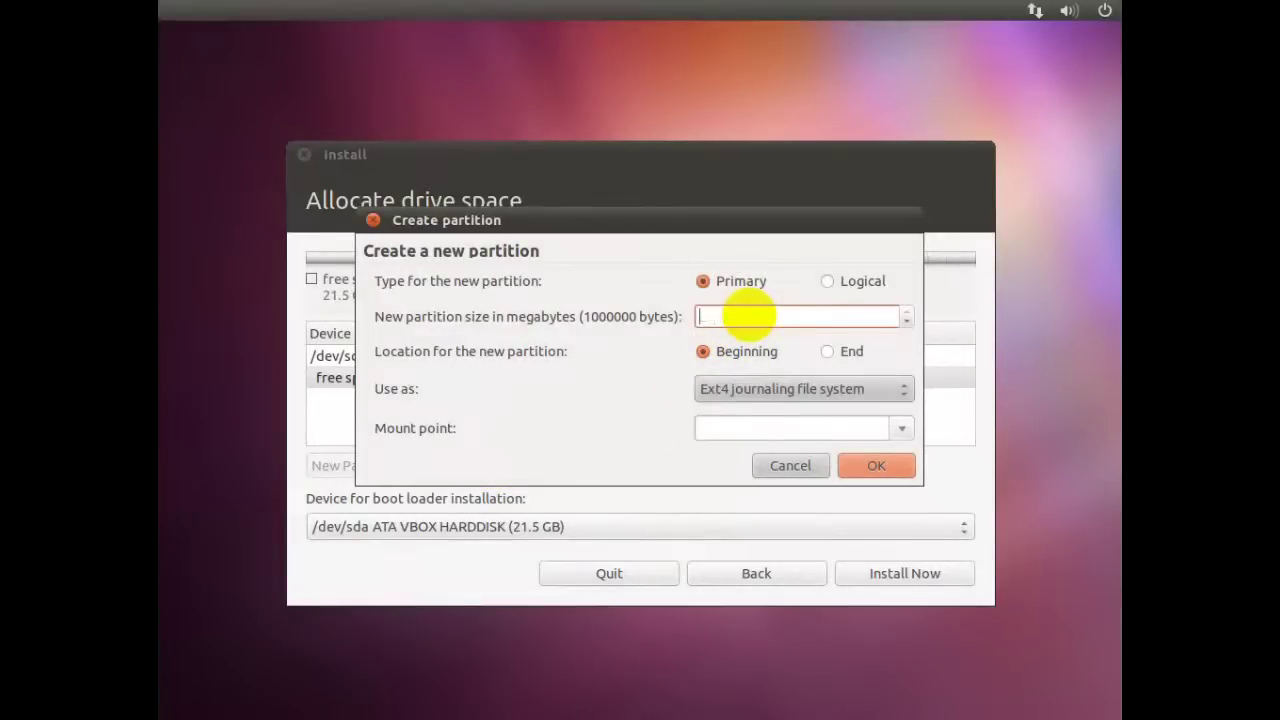
type("10240")
left_click(902, 428)
left_click(886, 457)
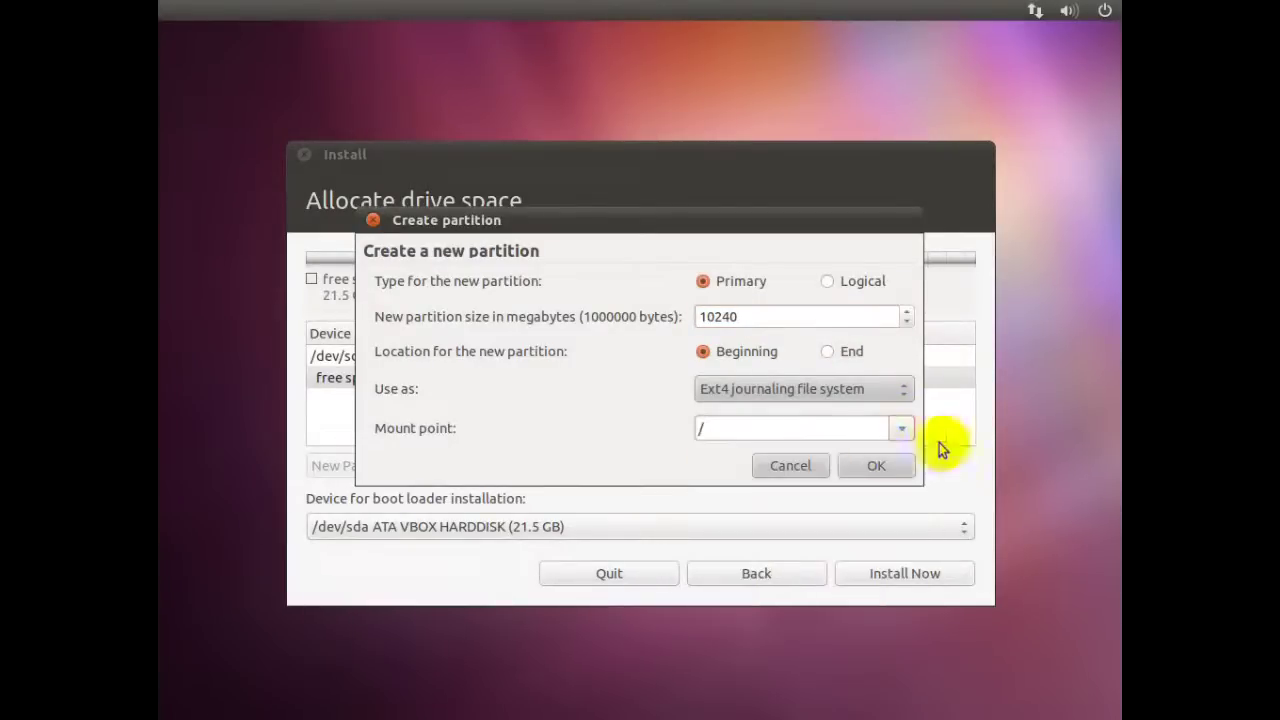
left_click(880, 466)
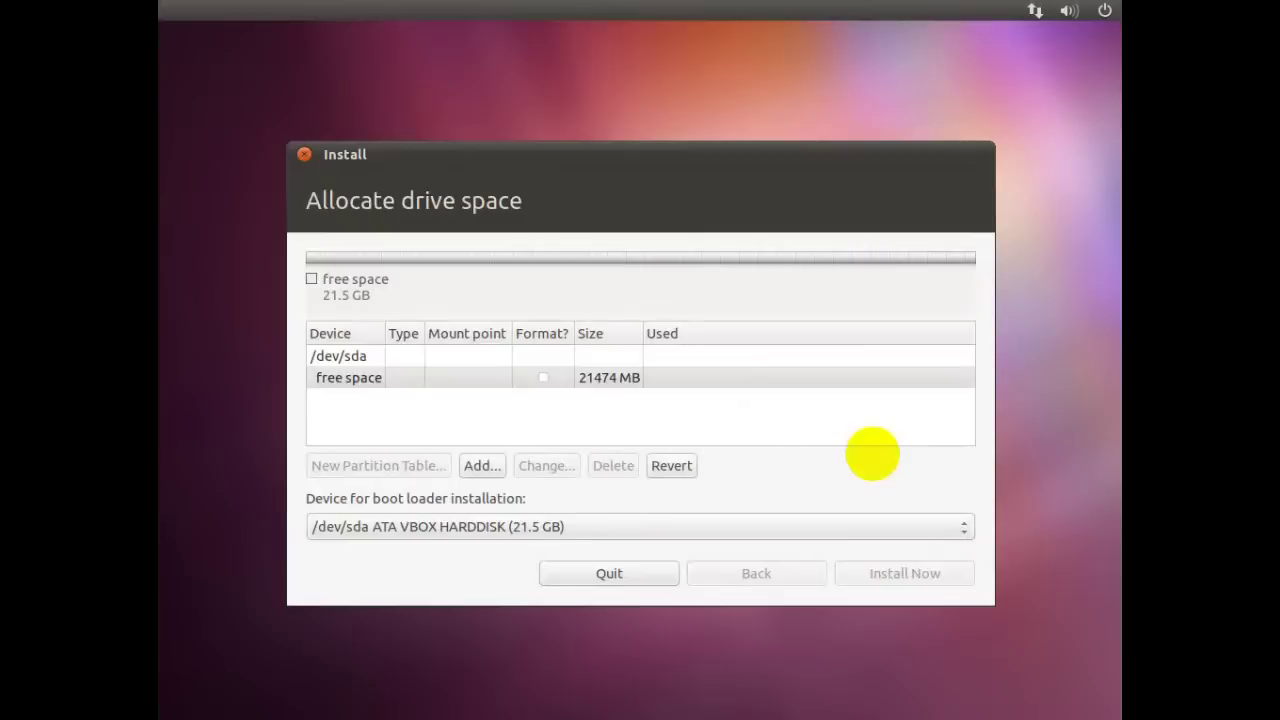
Create a logical partition of 1536 MB in the remaining free space and use it as swap area.
left_click(627, 399)
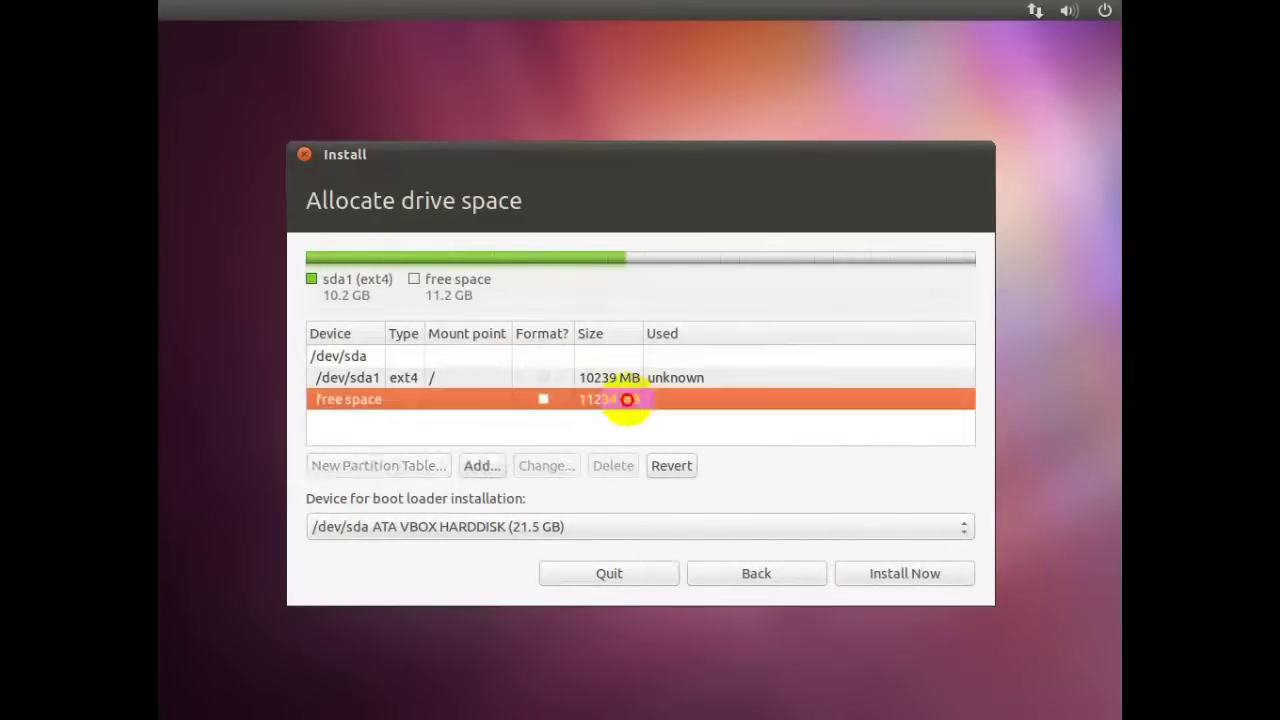
left_click(481, 465)
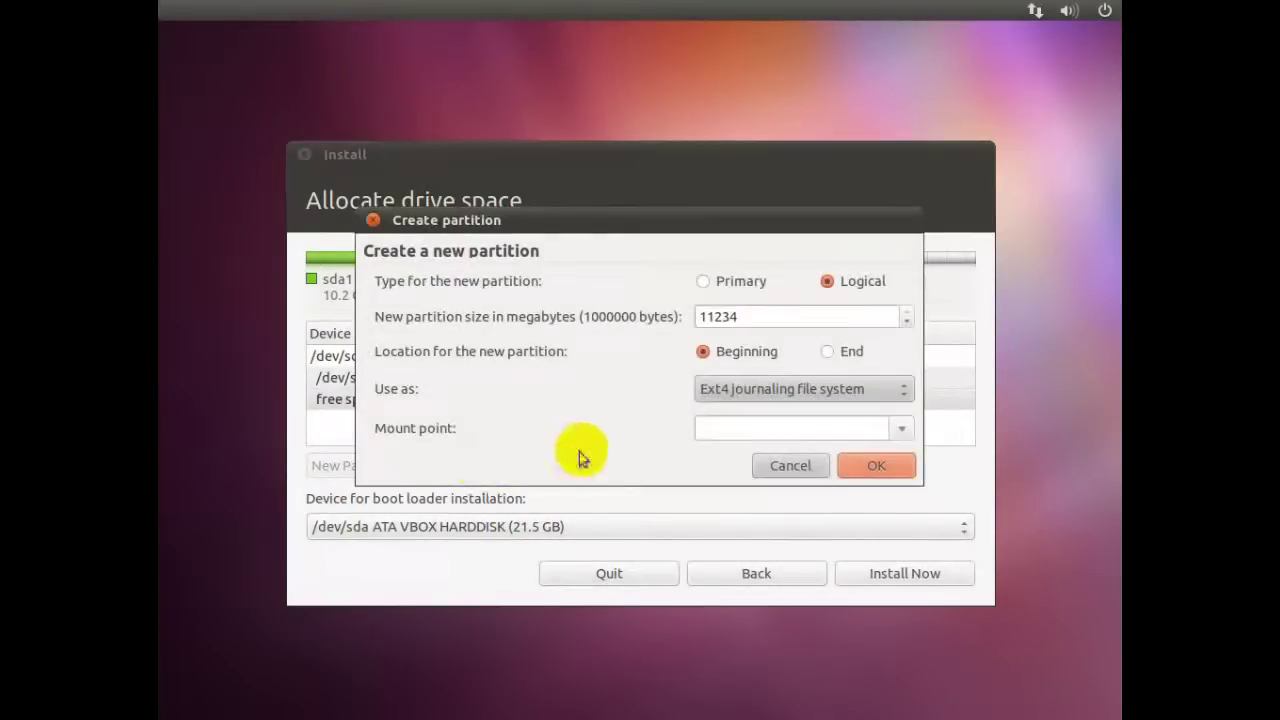
left_click(752, 316)
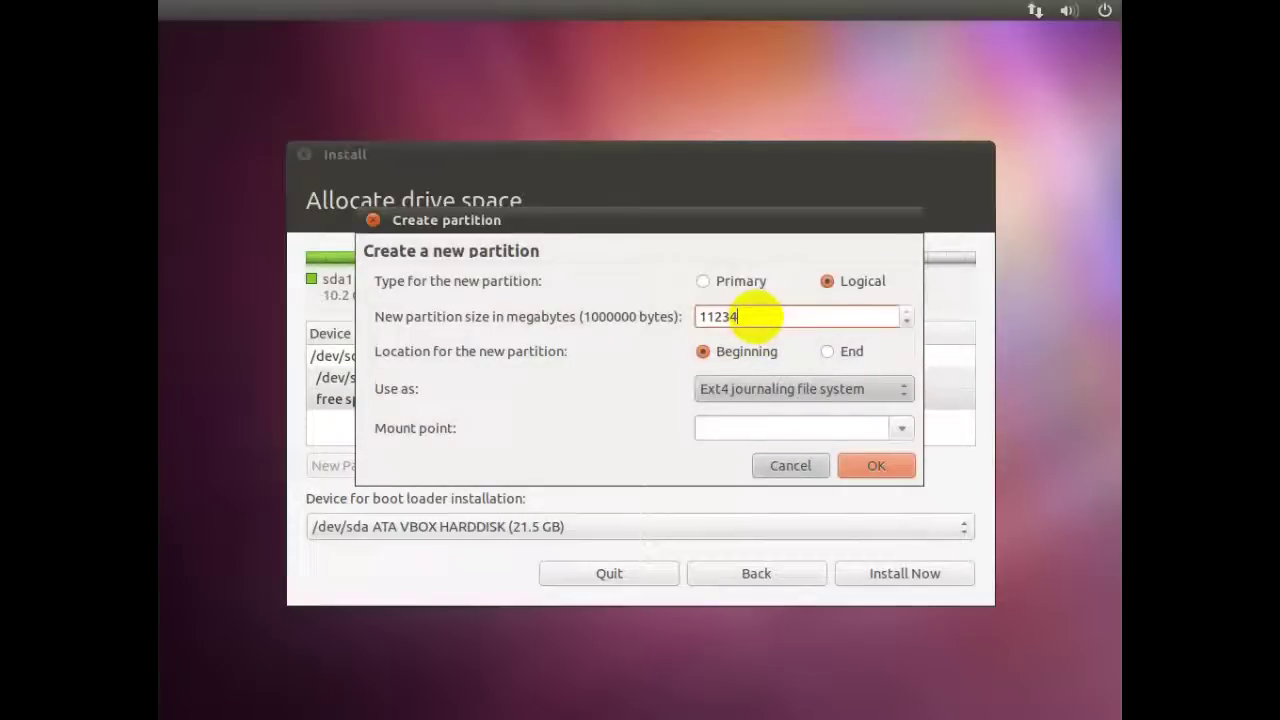
key("BackSpace")
key("BackSpace")
key("BackSpace")
key("BackSpace")
key("BackSpace")
type("1536")
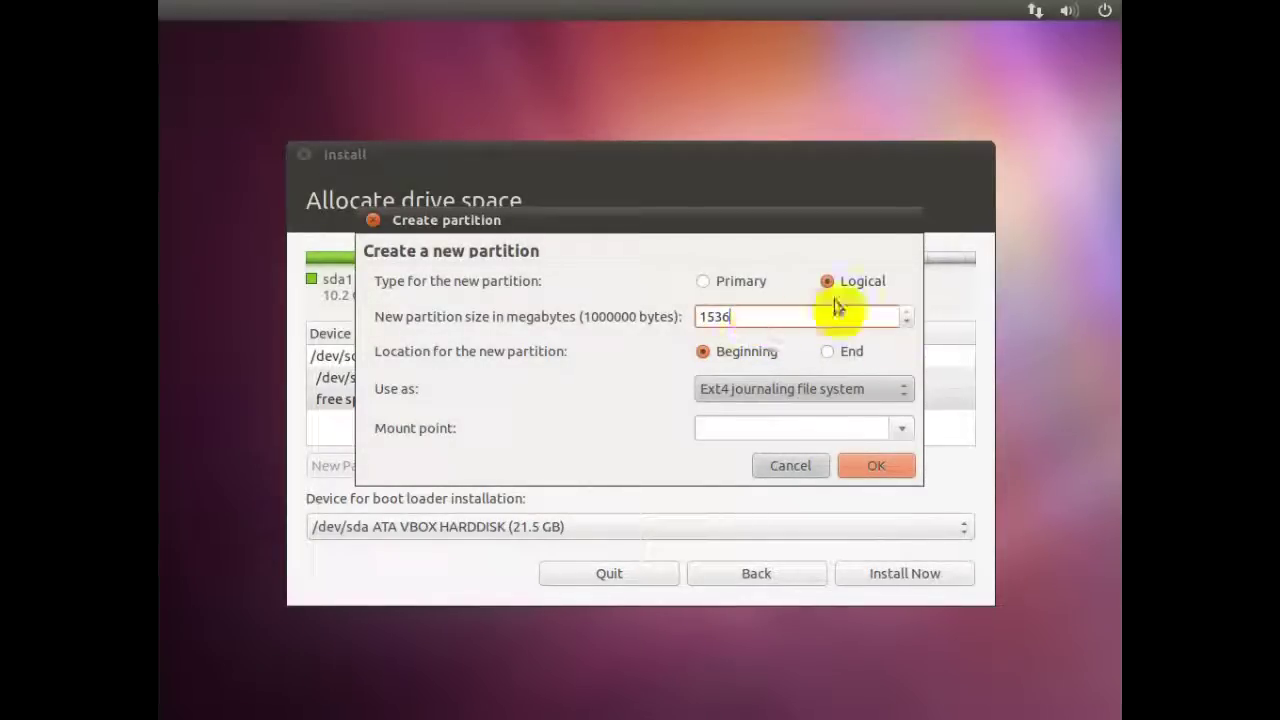
left_click(900, 390)
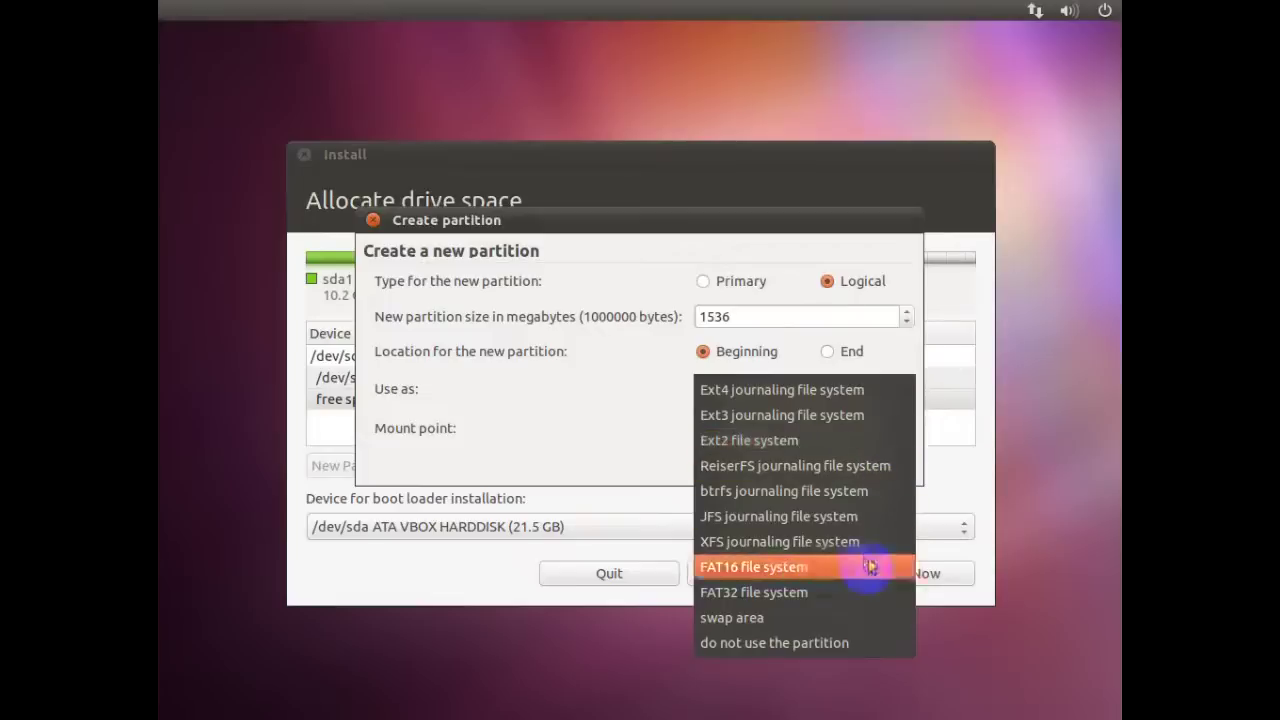
left_click(862, 617)
left_click(876, 466)
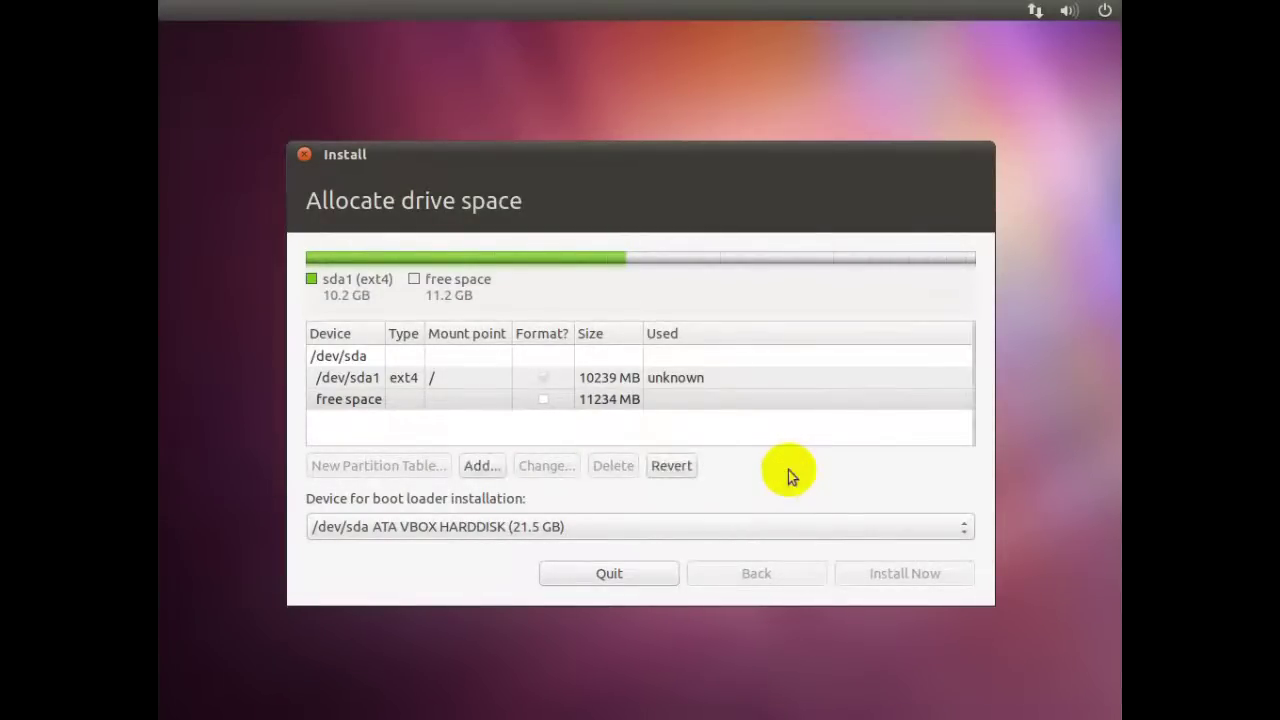
Create a logical Ext4 partition using all the remaining free space, mounted at /home.
left_click(611, 424)
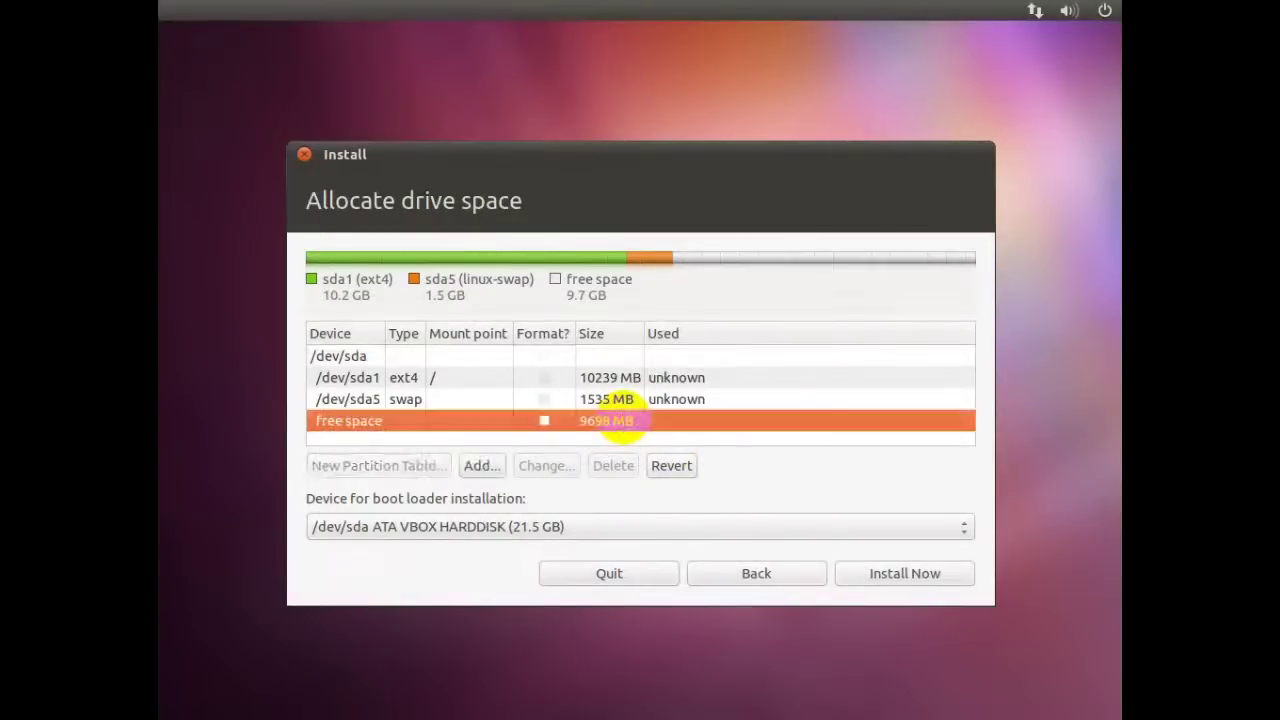
left_click(487, 468)
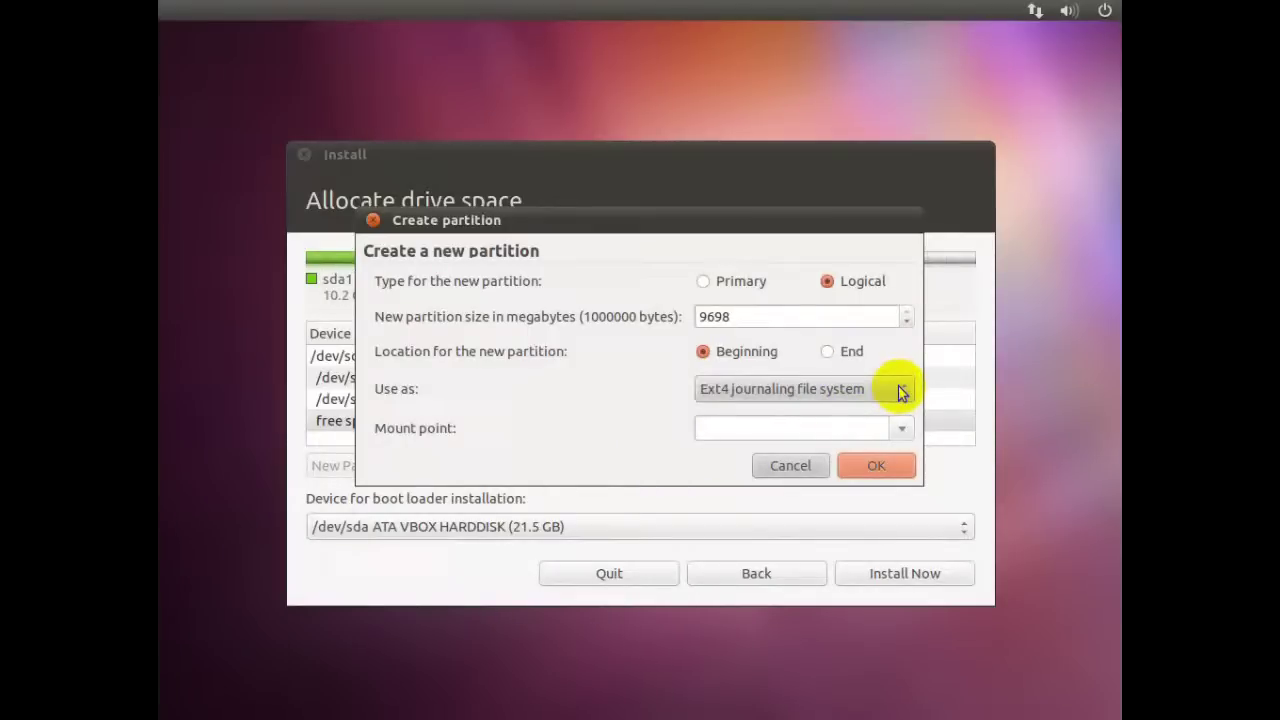
left_click(901, 428)
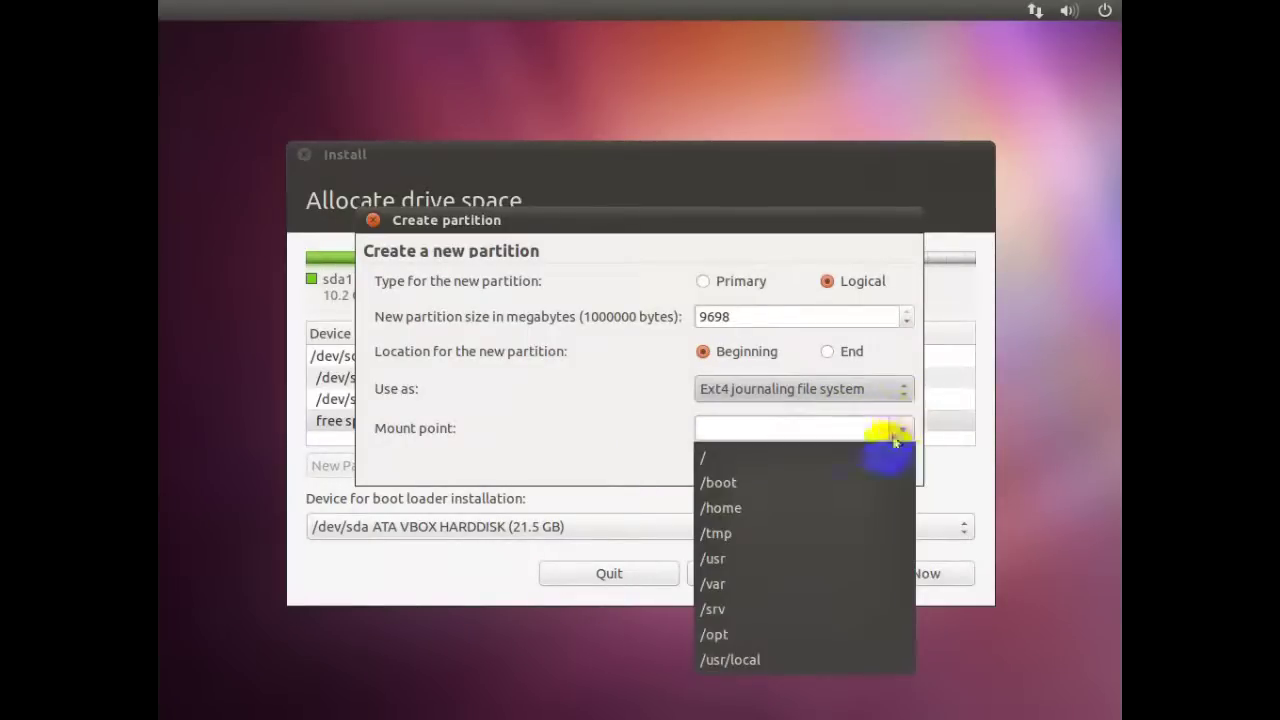
left_click(873, 503)
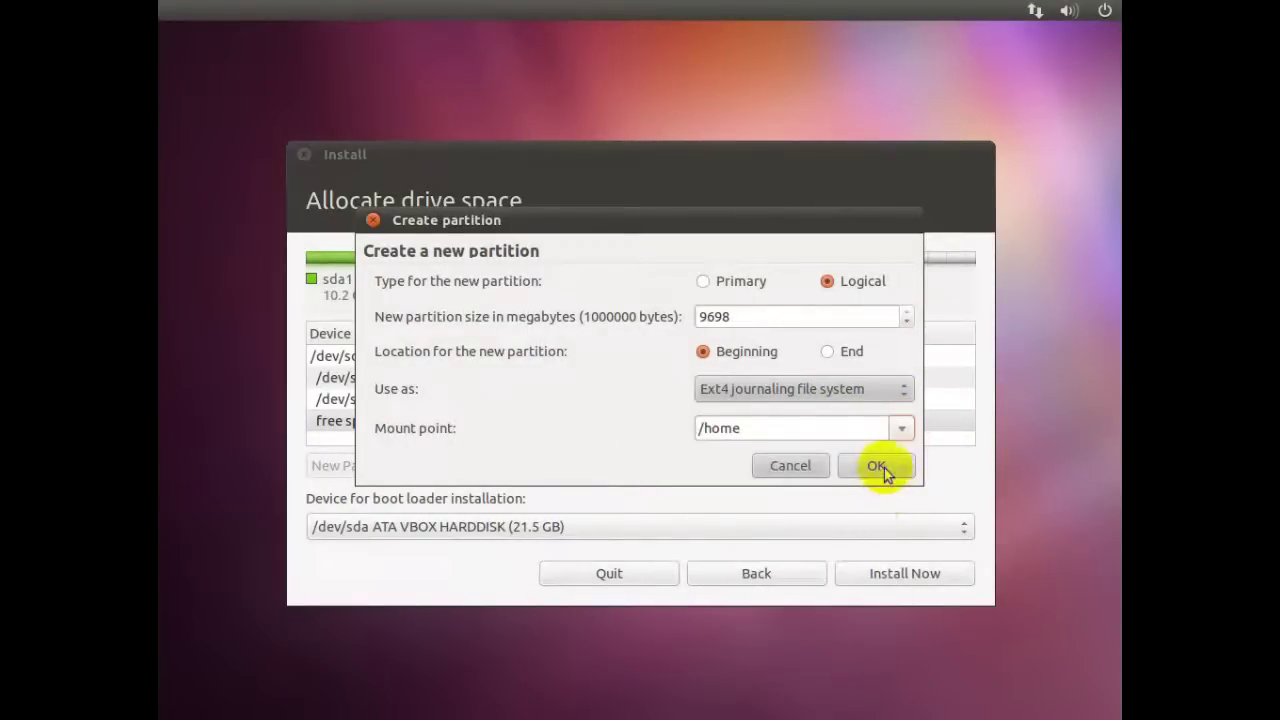
left_click(878, 467)
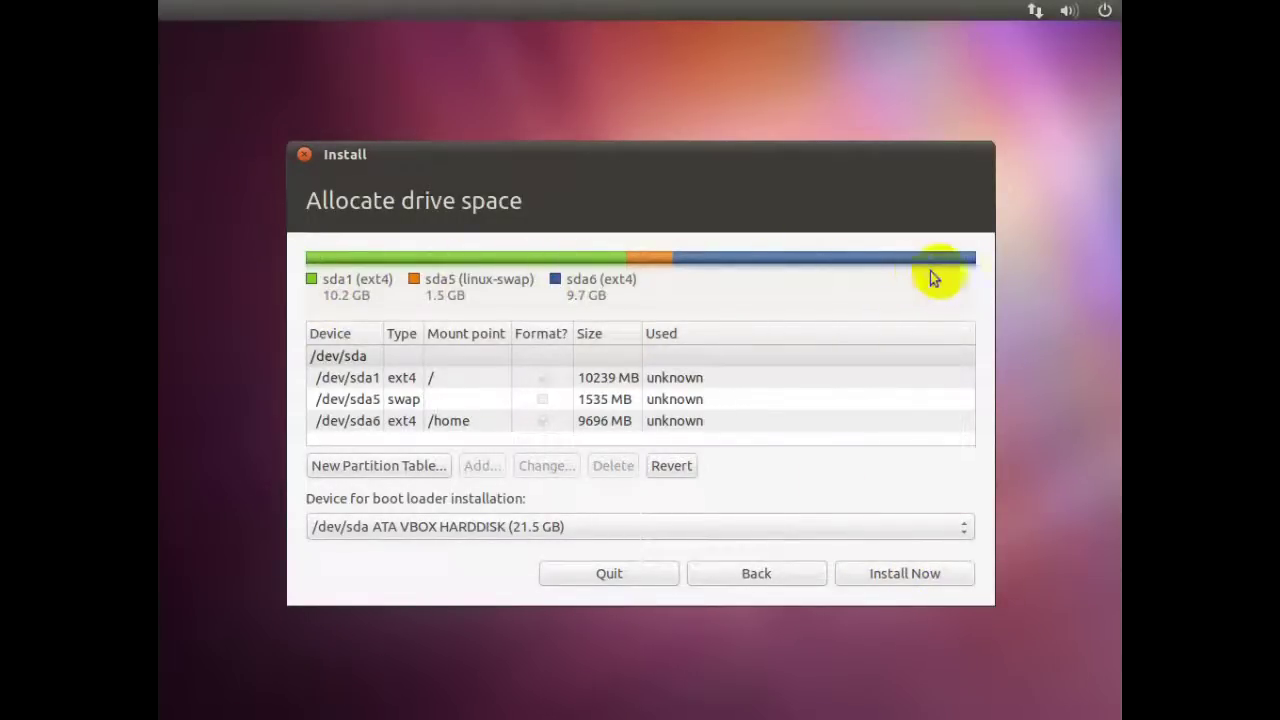
Review the root, swap and /home partitions and start the installation.
left_click(698, 377)
left_click(697, 399)
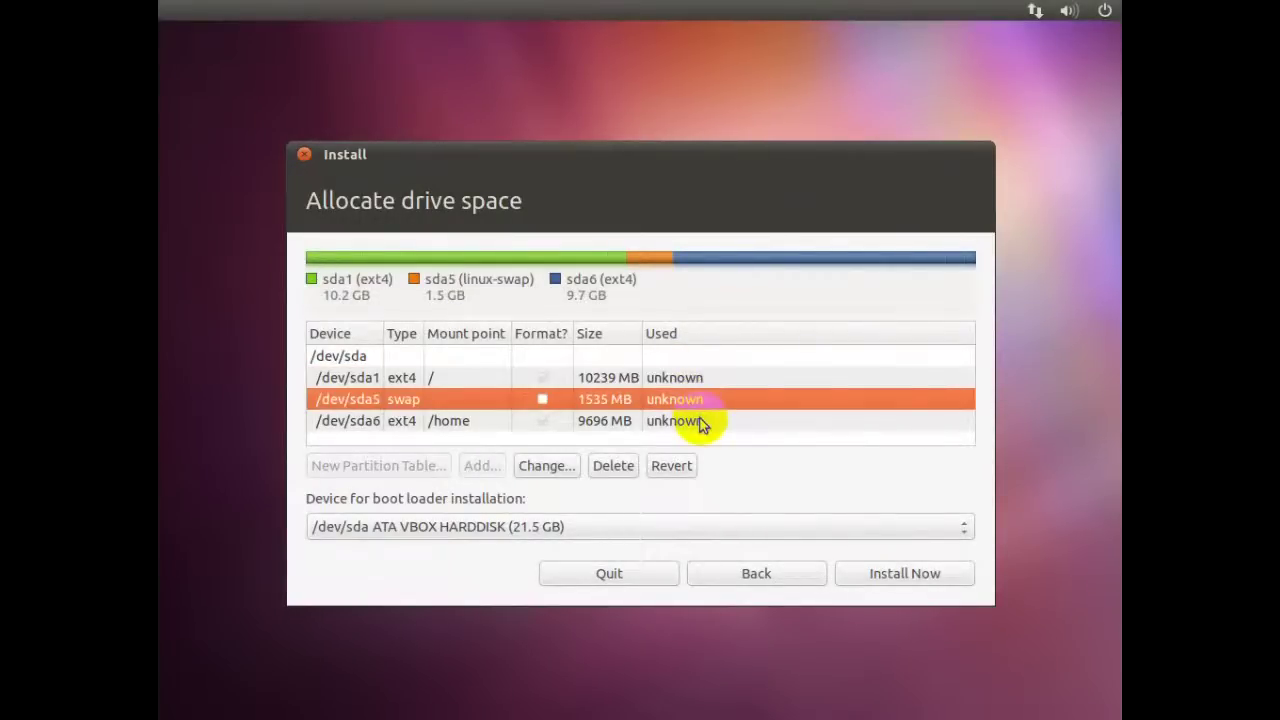
left_click(700, 422)
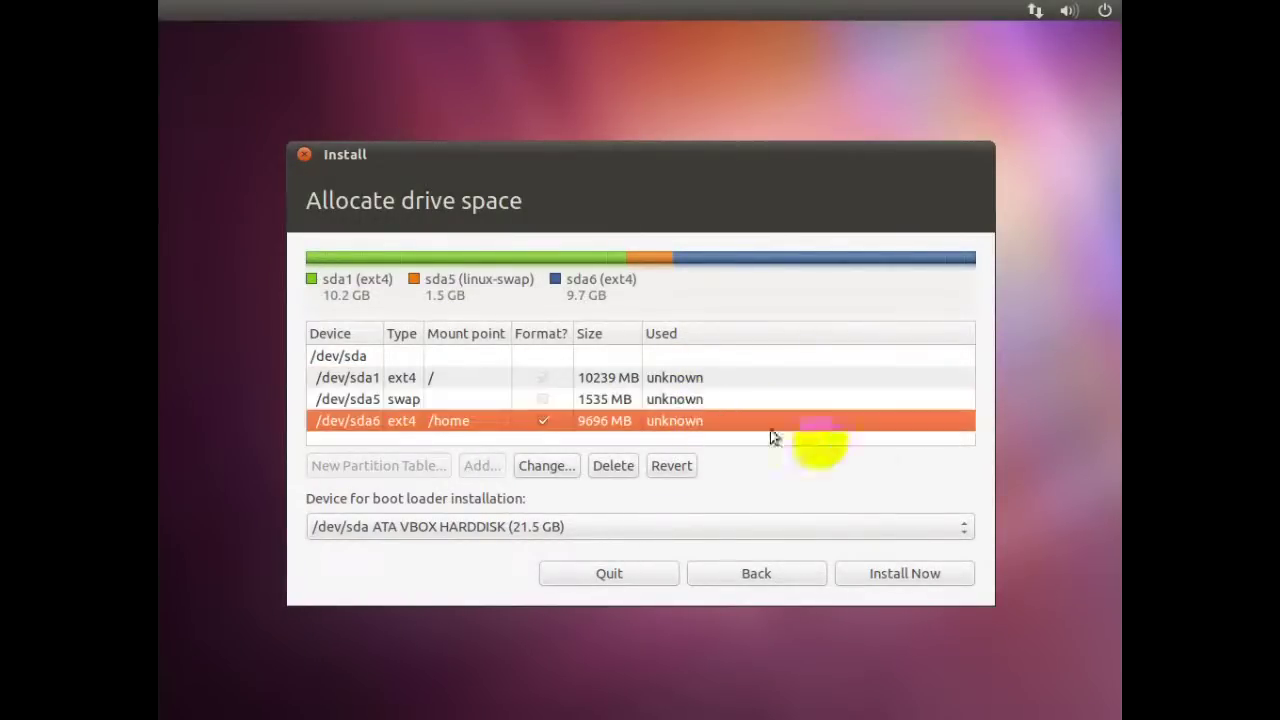
left_click(918, 573)
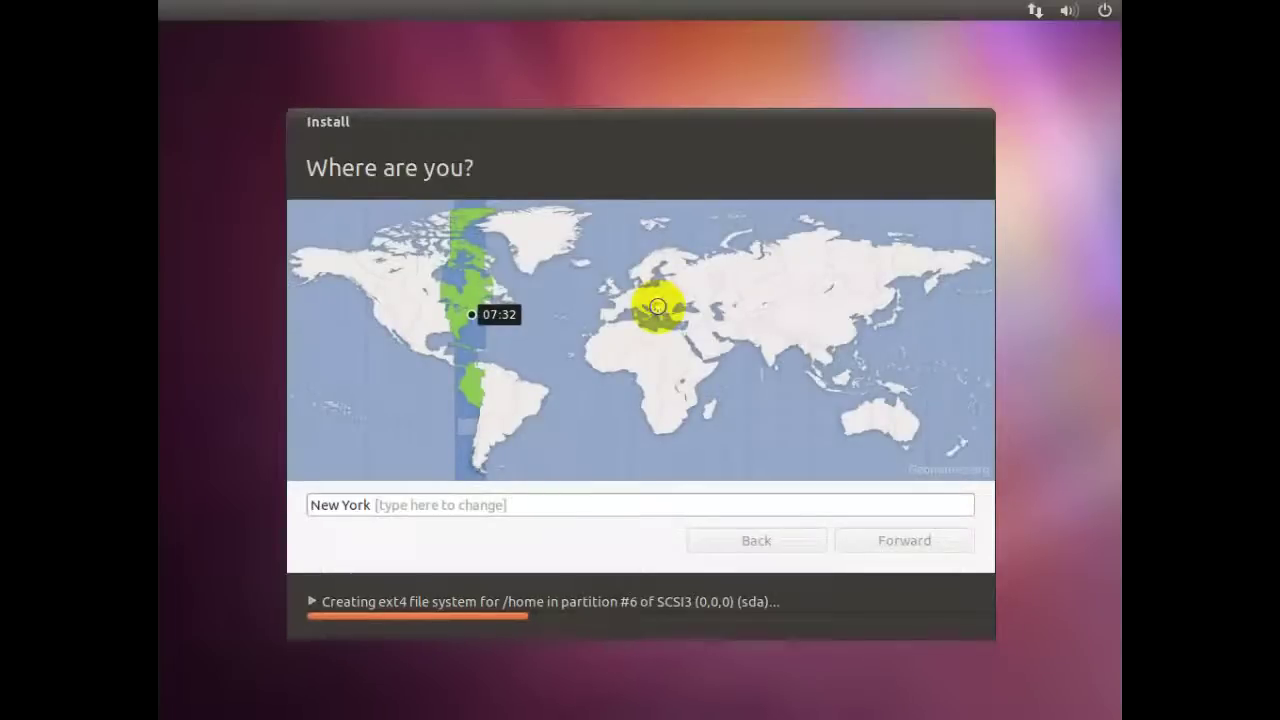
Set the location to Belgrade and accept the USA keyboard layout.
left_click(657, 306)
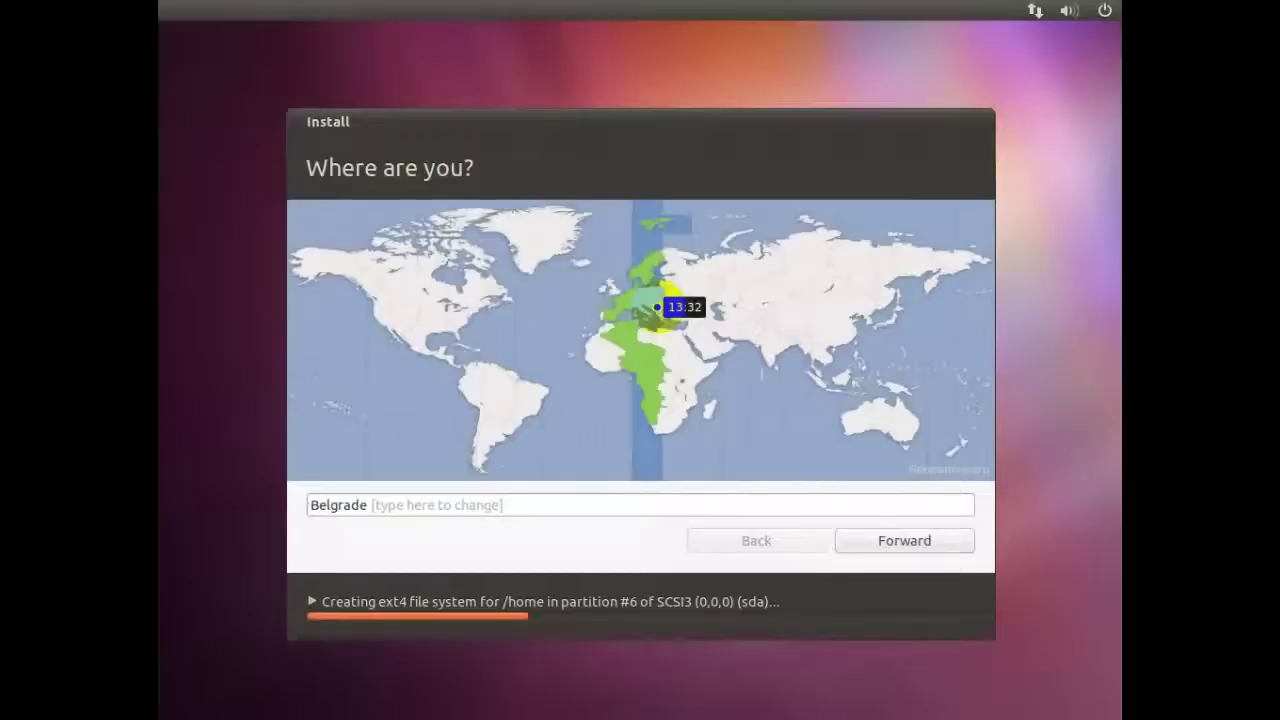
left_click(925, 545)
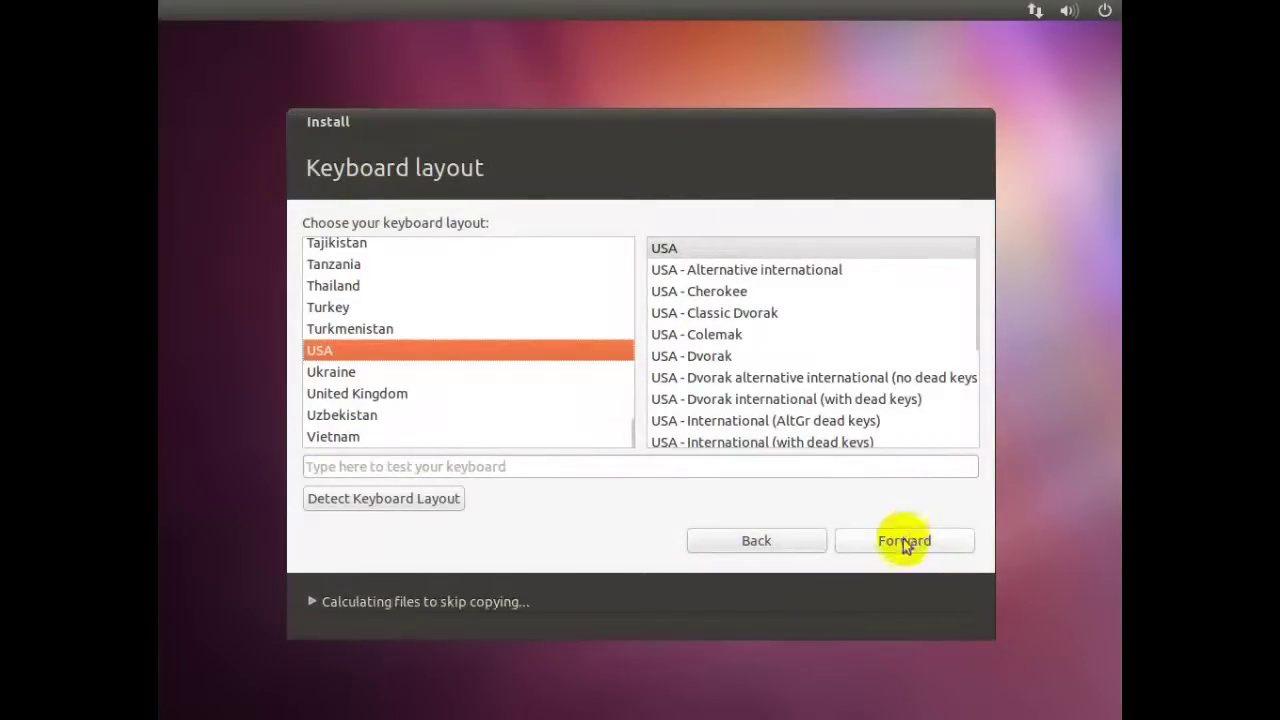
left_click(902, 540)
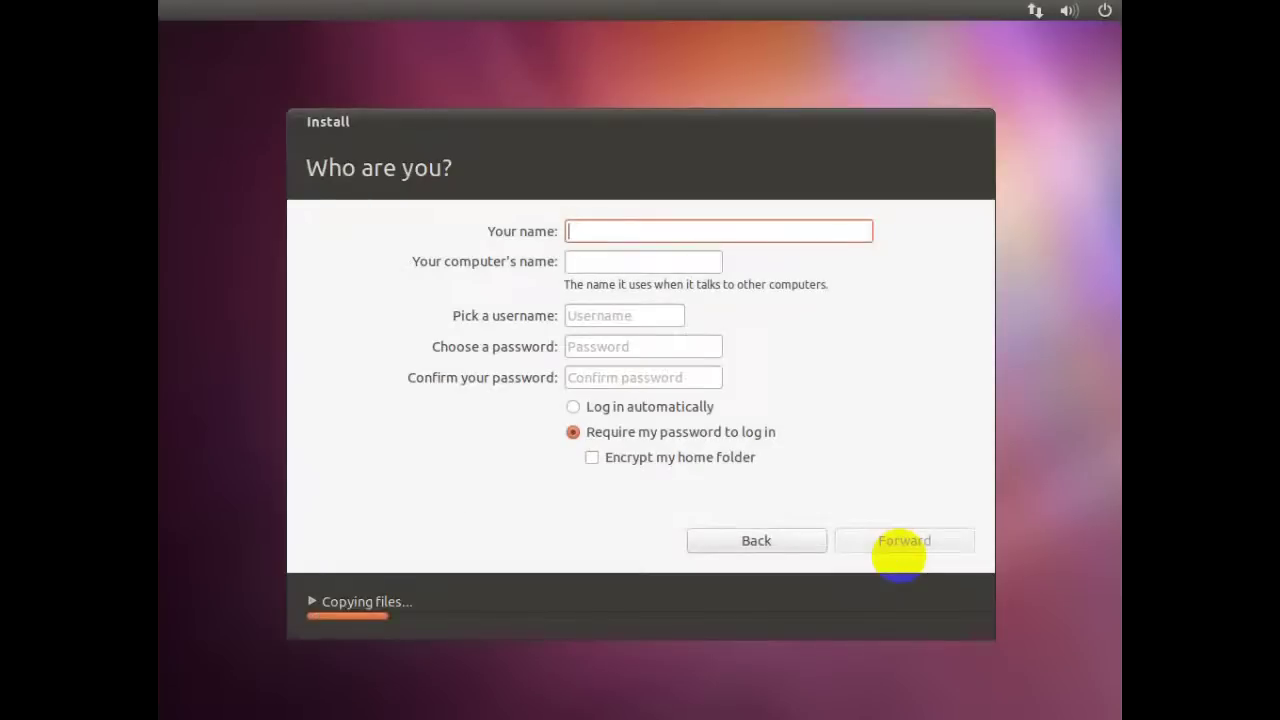
Enter the account owner's name in the user details.
type("m")
key("BackSpace")
type("Mc")
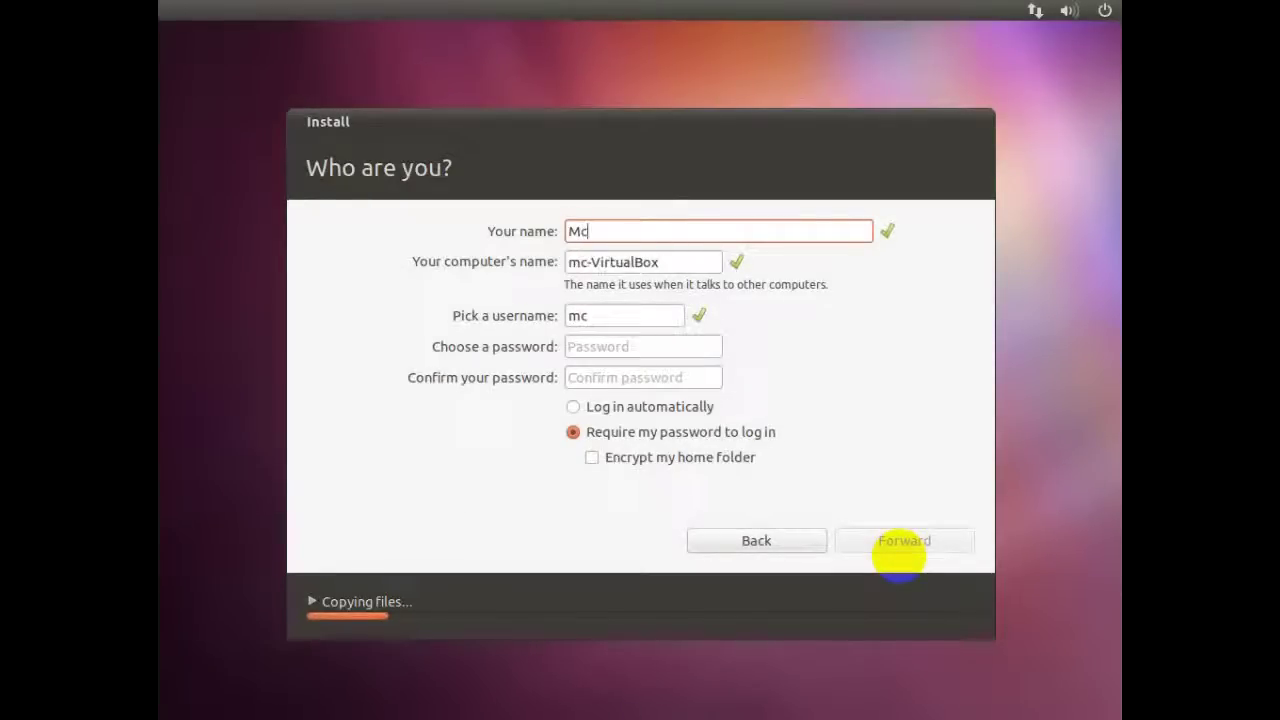
key("BackSpace")
type("C Linux")
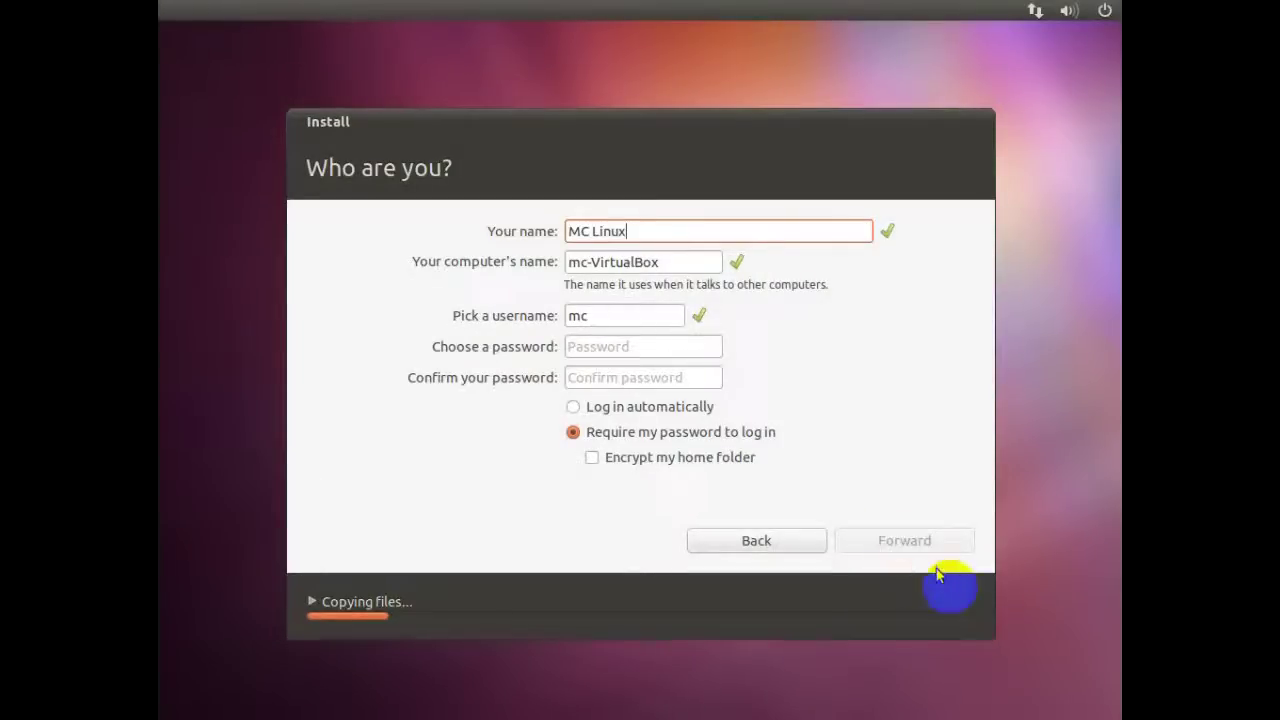
Enter and confirm the account password, choose automatic login and submit the user details.
left_click(602, 346)
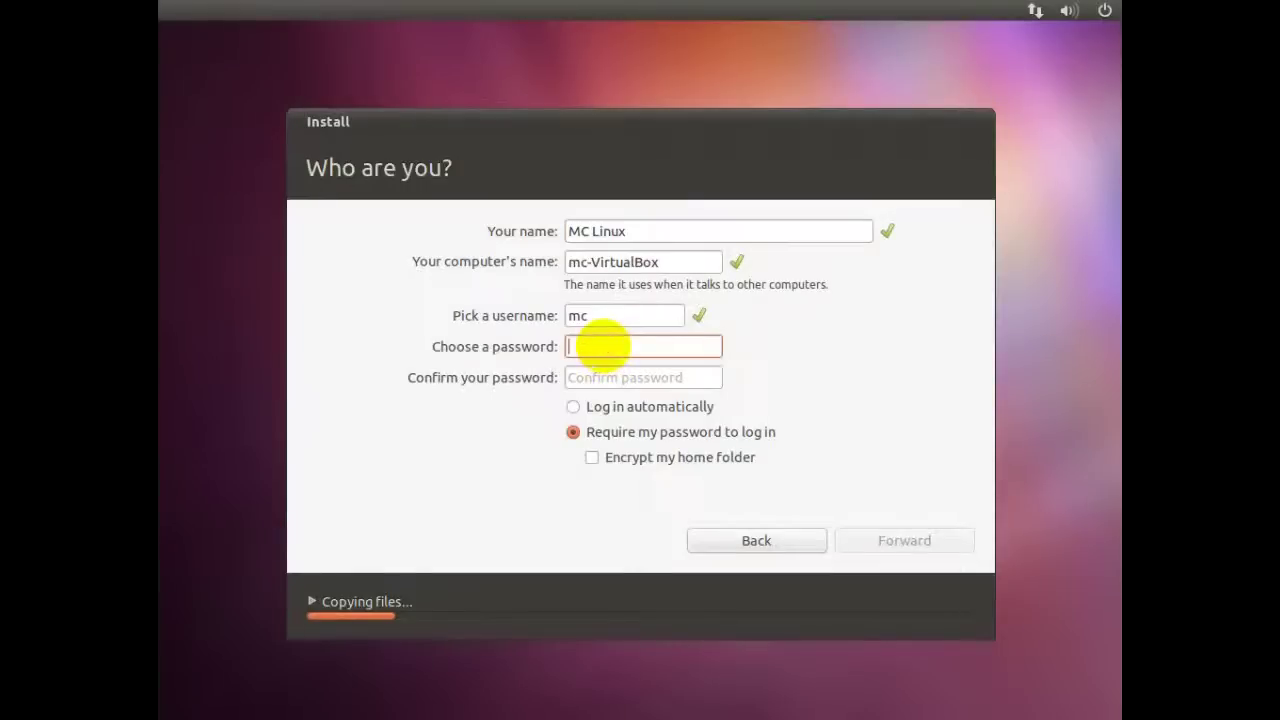
type("*******")
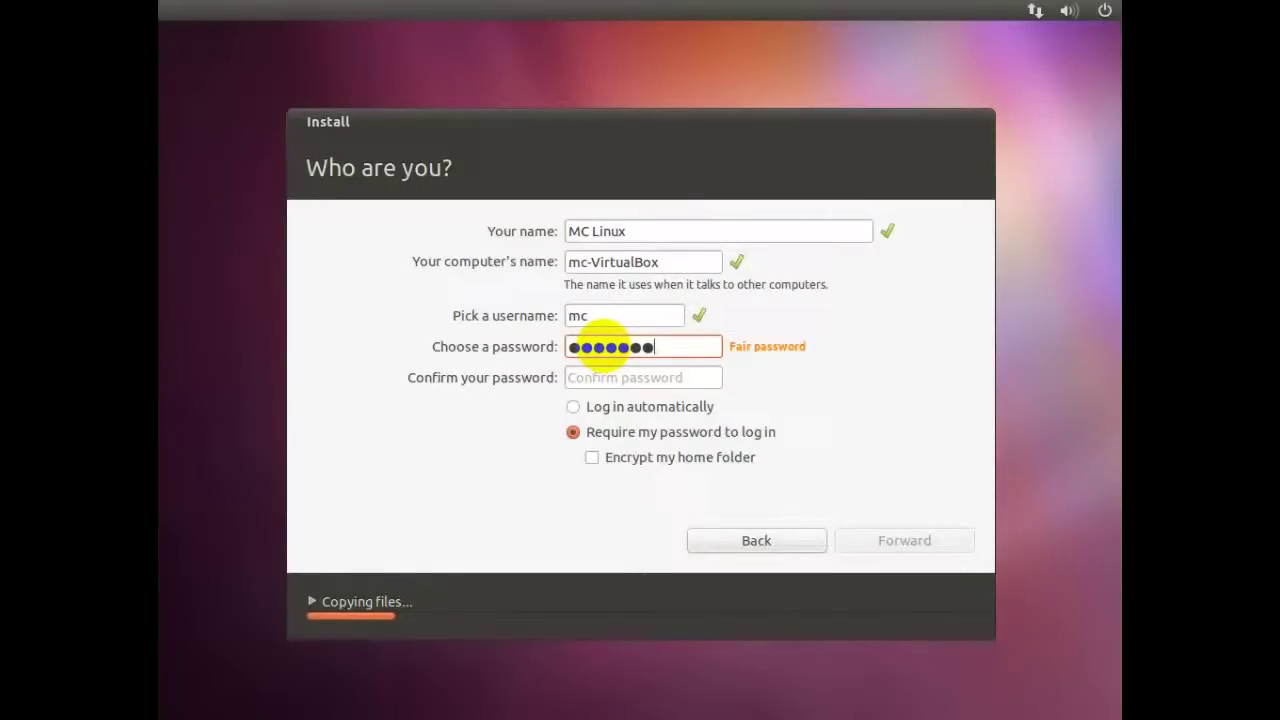
left_click(649, 385)
type("****")
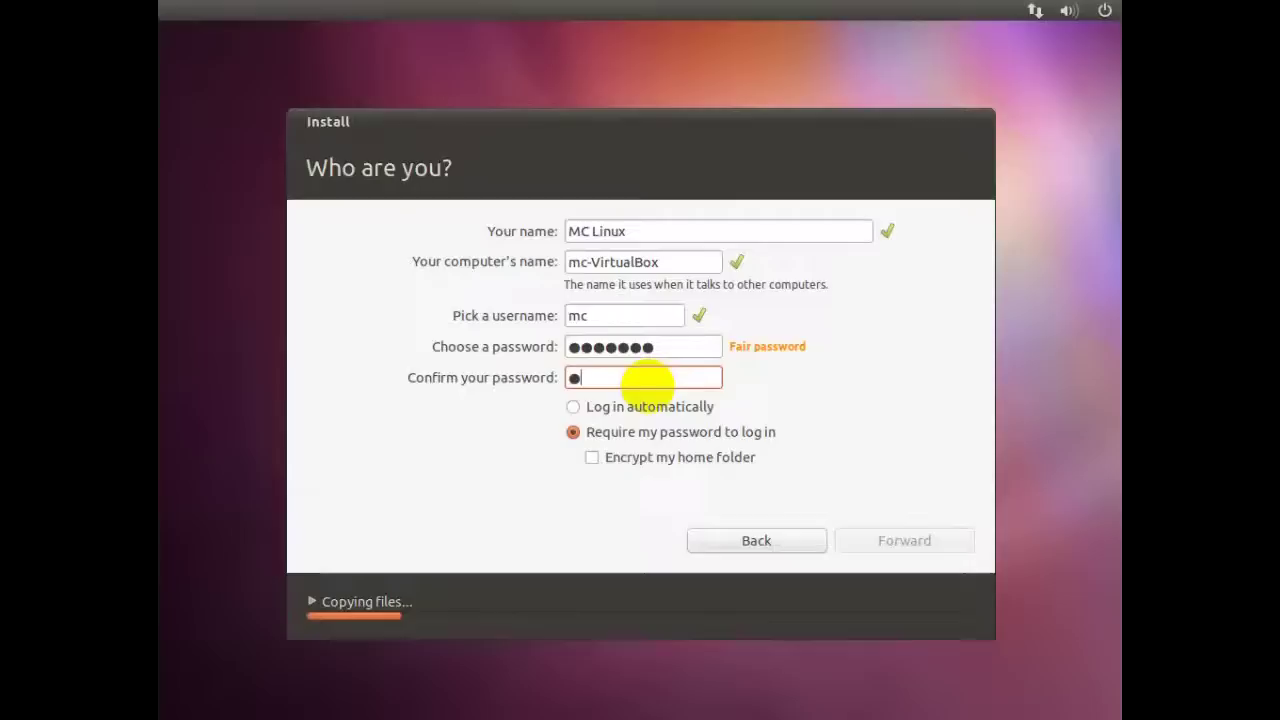
type("***")
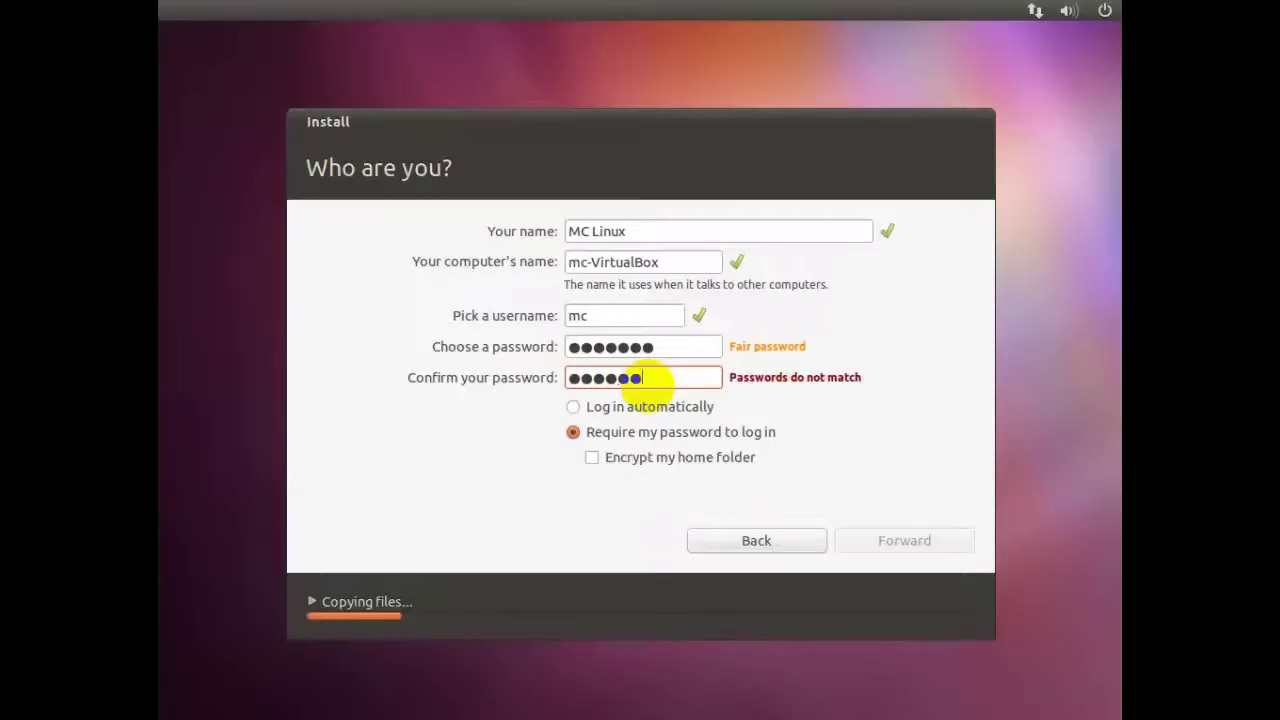
left_click(572, 407)
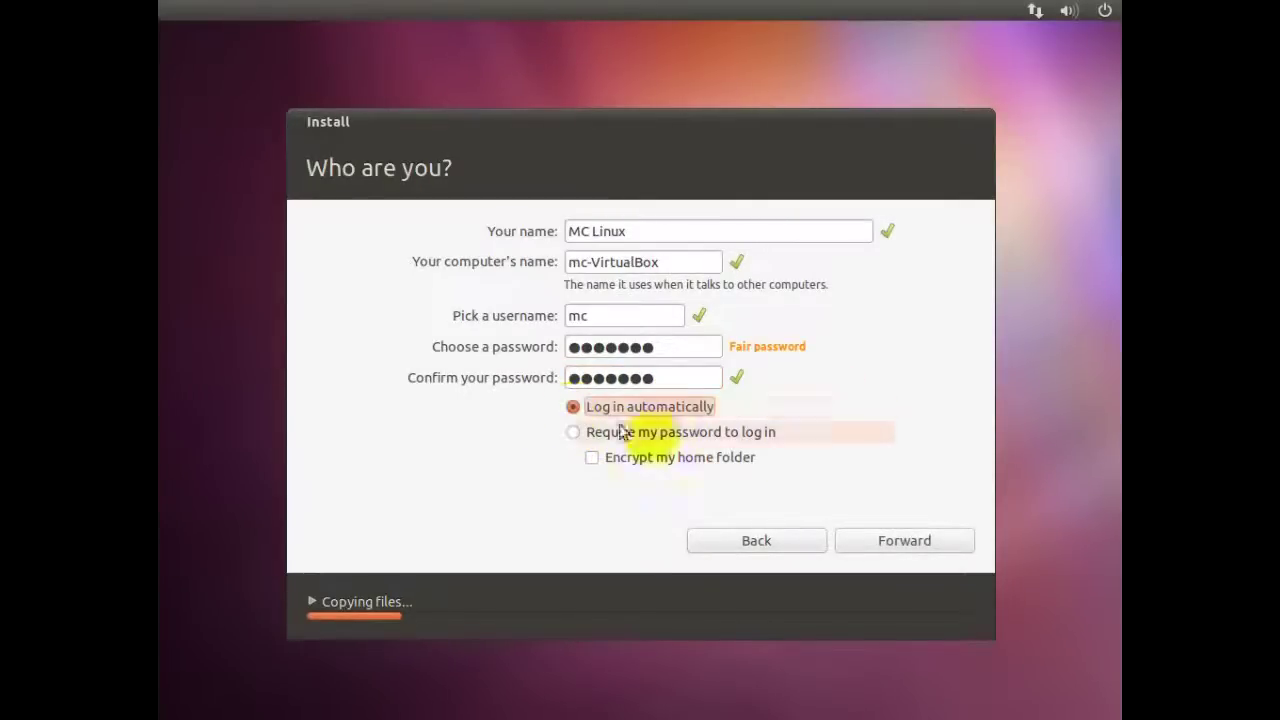
left_click(914, 543)
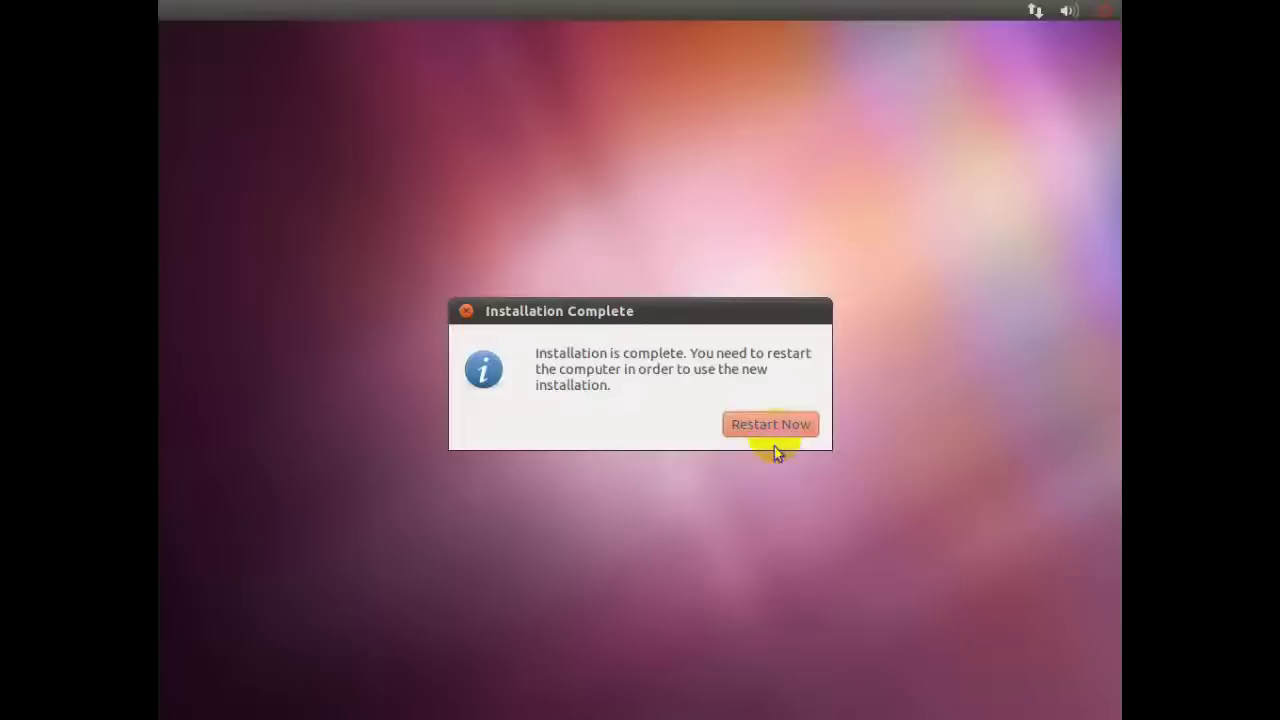
Restart the computer and boot the "Ubuntu, with Linux 2.6.38-8-generic" entry.
left_click(773, 425)
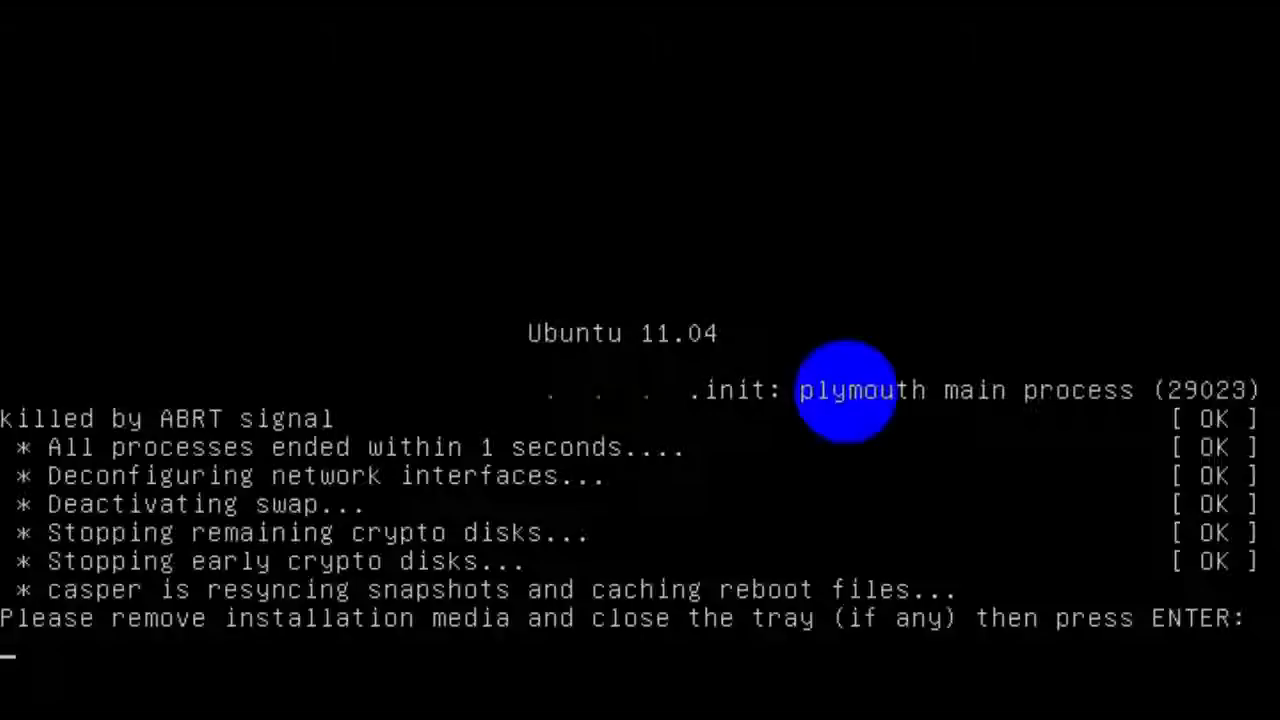
key("Return")
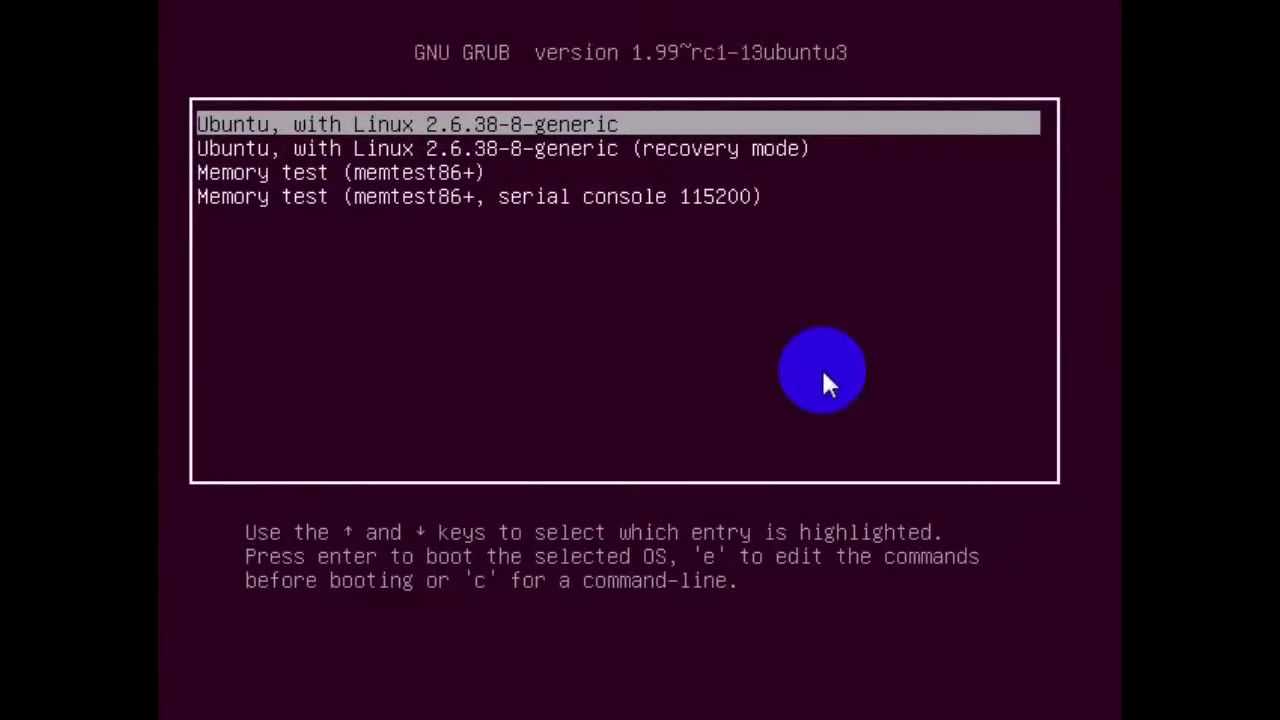
key("Return")
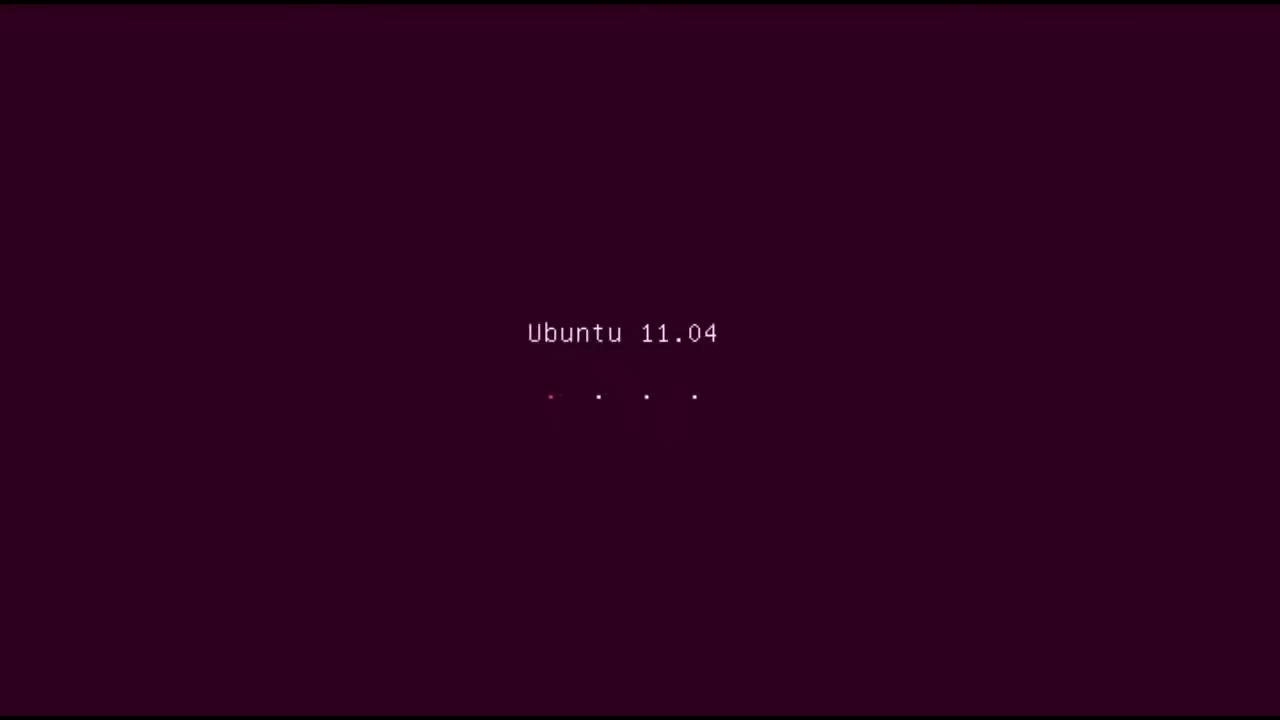